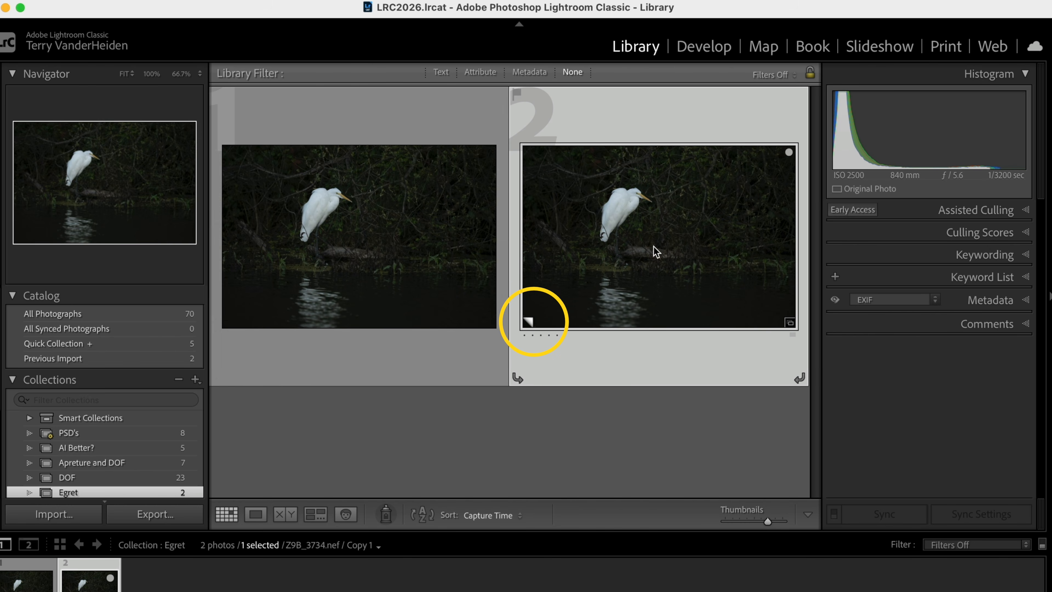
Step: Open the virtual copy of the egret photo for developing and lower its overall Exposure to -0.50
double_click(610, 218)
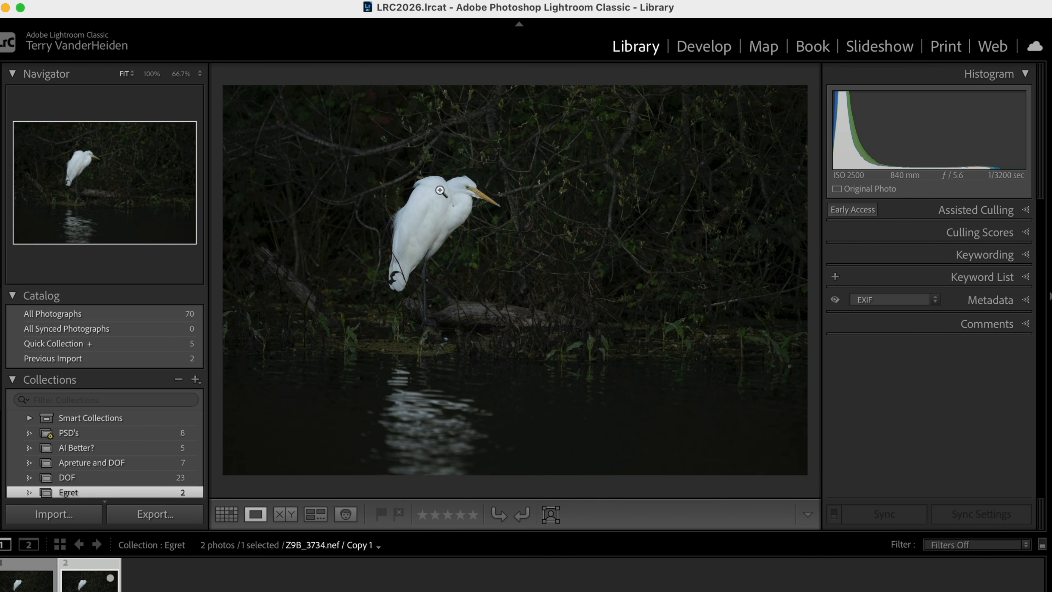
left_click(705, 50)
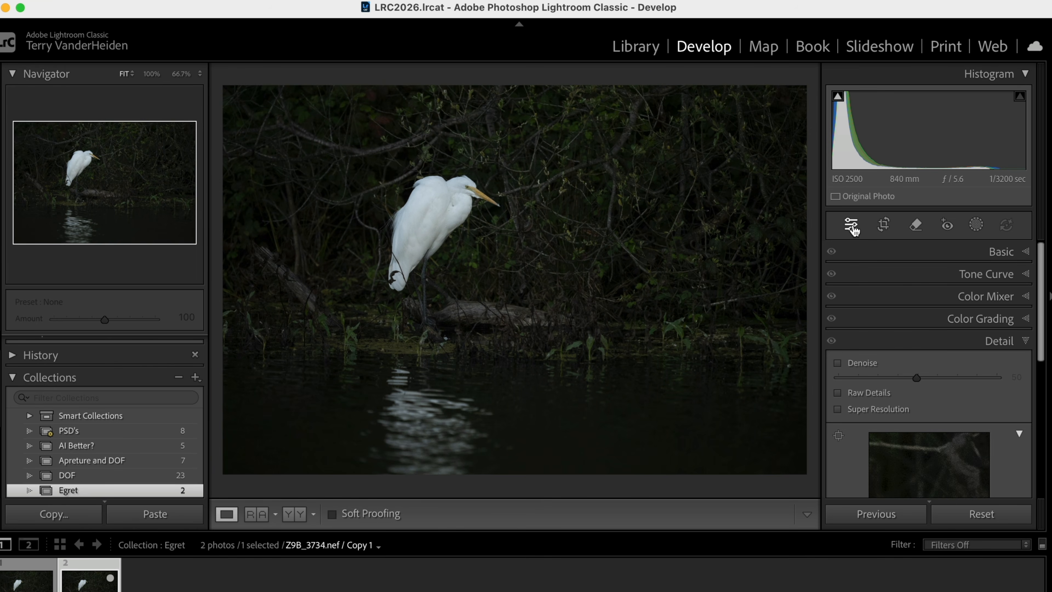
left_click(987, 257)
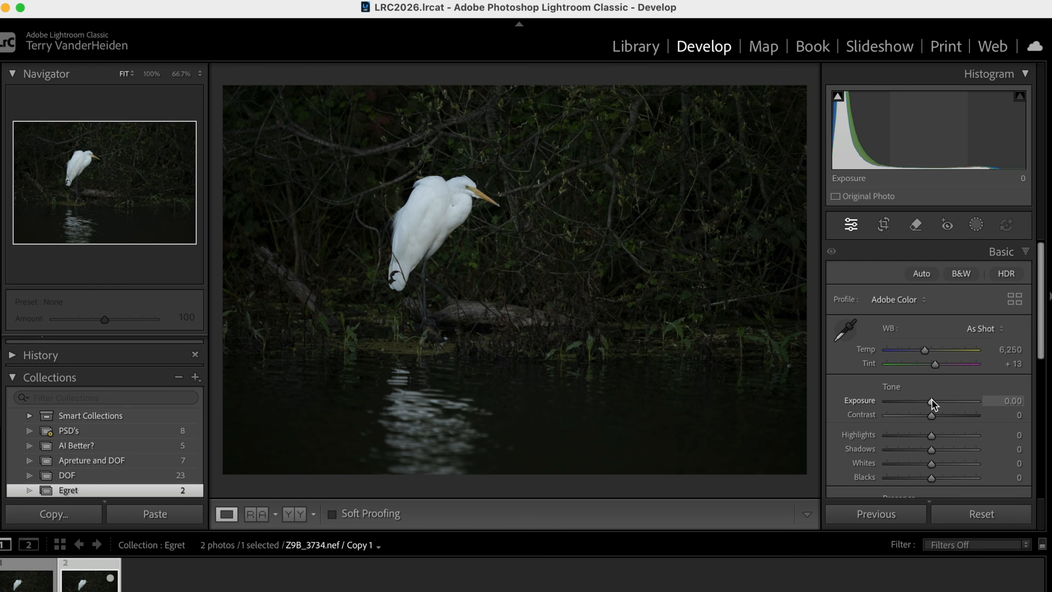
left_click_drag(933, 402, 928, 404)
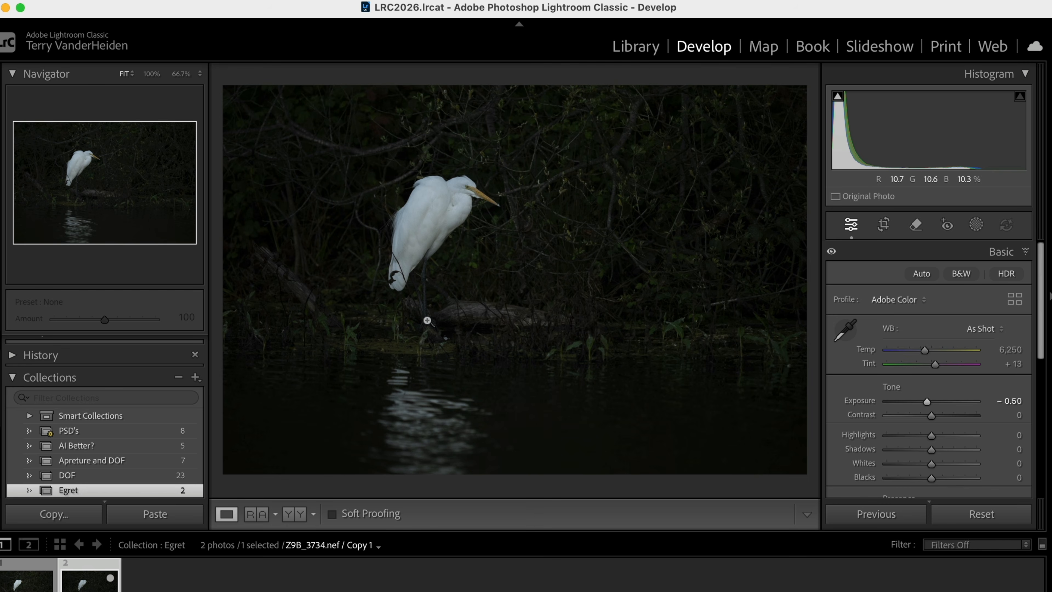
Step: Enable Denoise for the egret photo while inspecting the bird's head at 200%
left_click(478, 194)
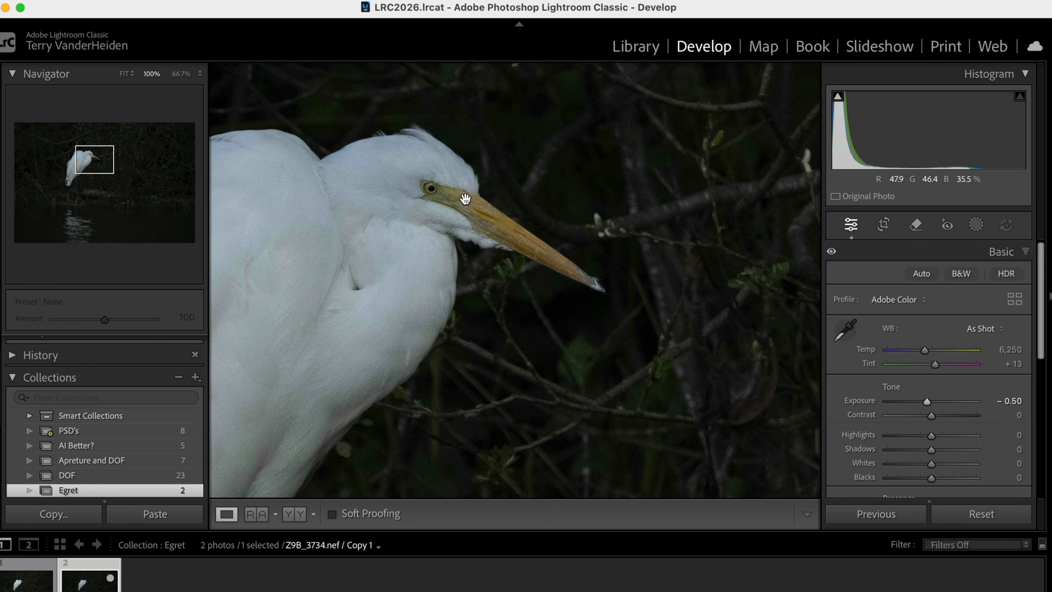
left_click_drag(425, 224, 499, 265)
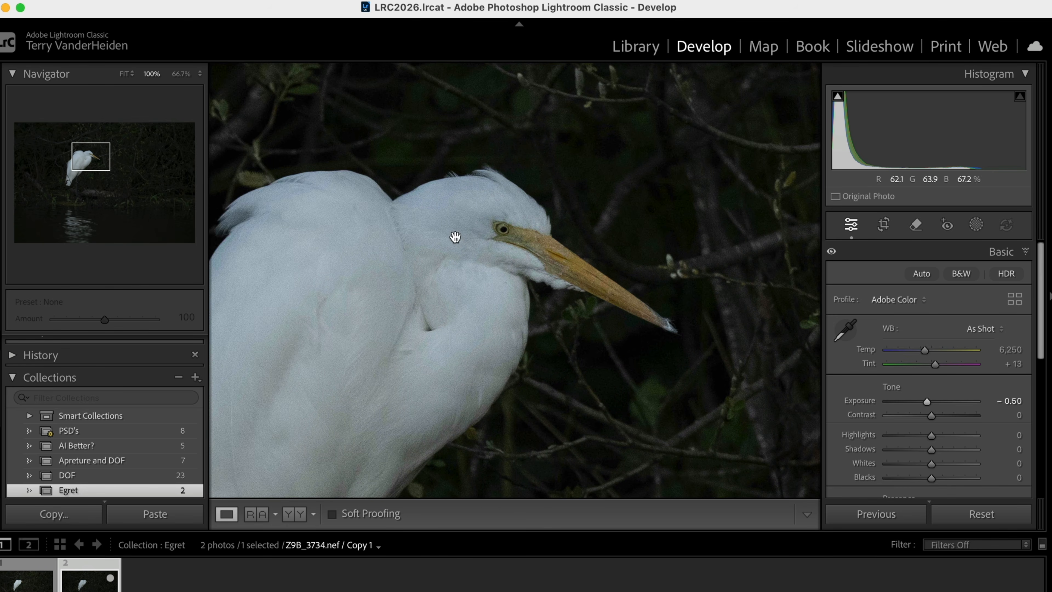
left_click(200, 76)
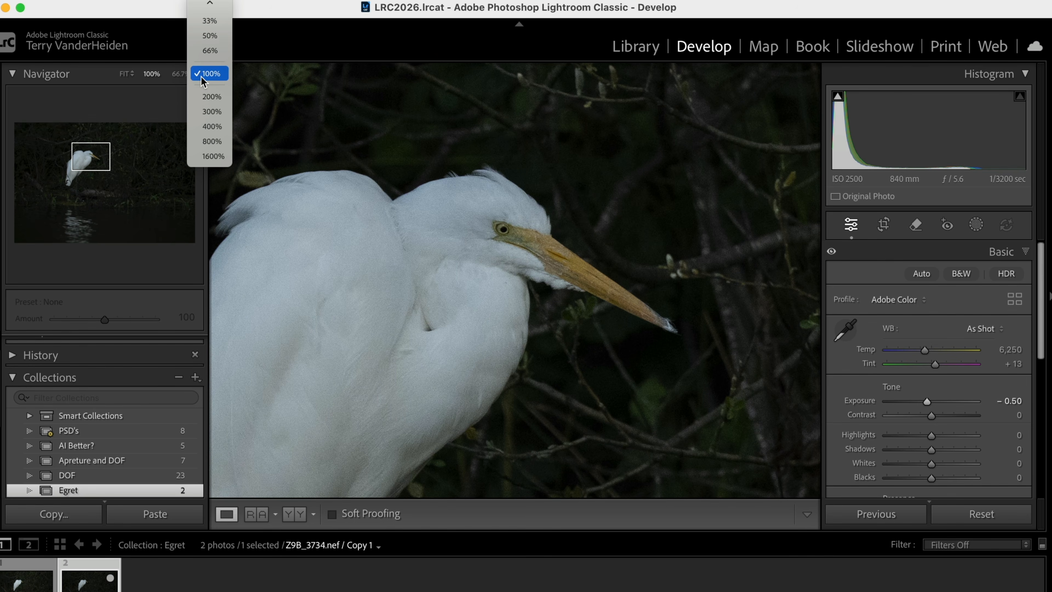
left_click(200, 97)
left_click_drag(455, 245, 416, 275)
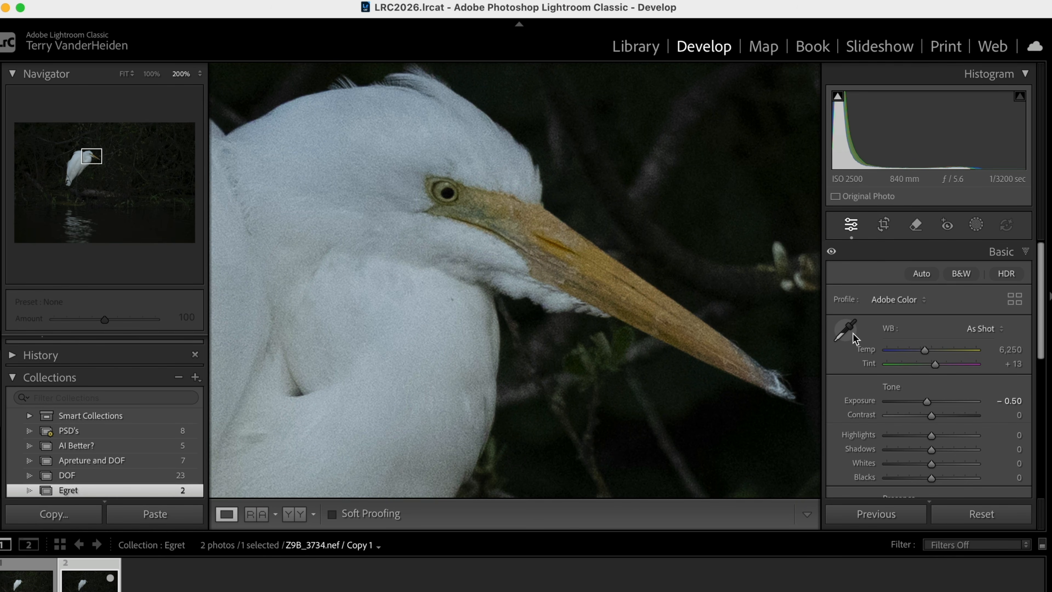
scroll(793, 343, "down", 1)
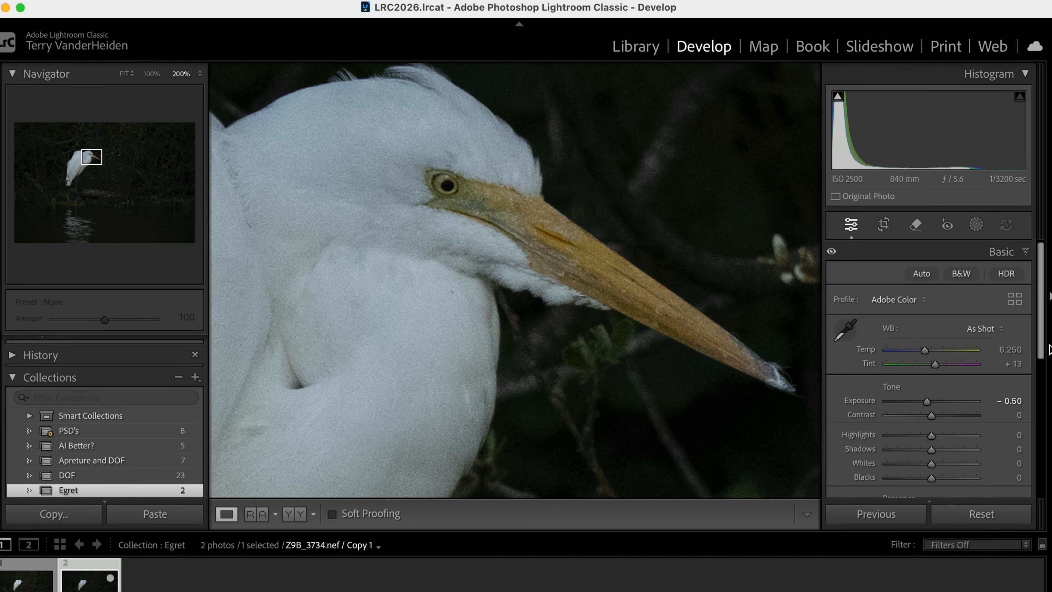
scroll(1041, 327, "down", 10)
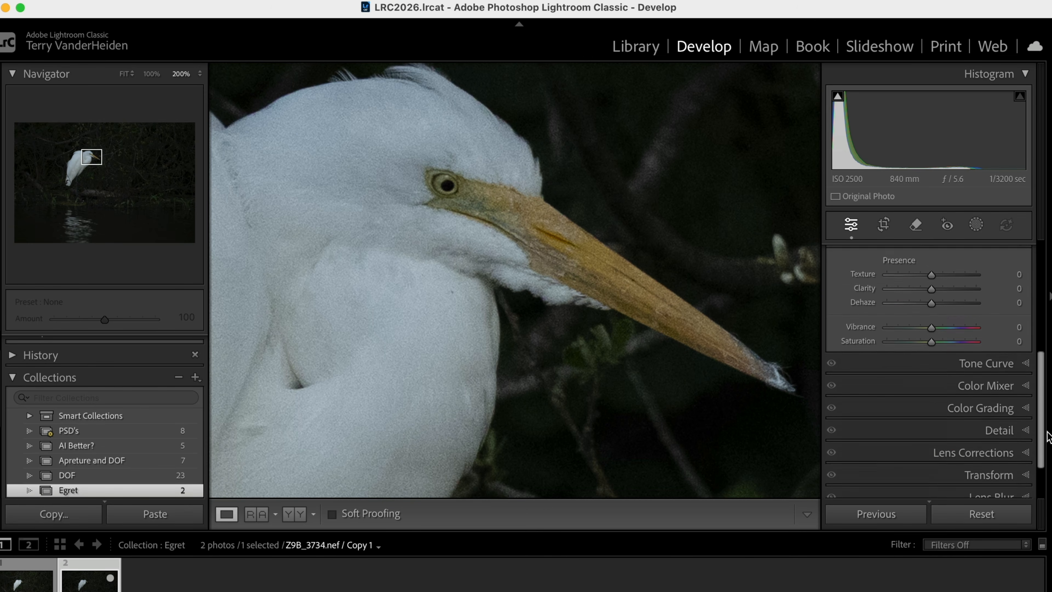
left_click(1024, 399)
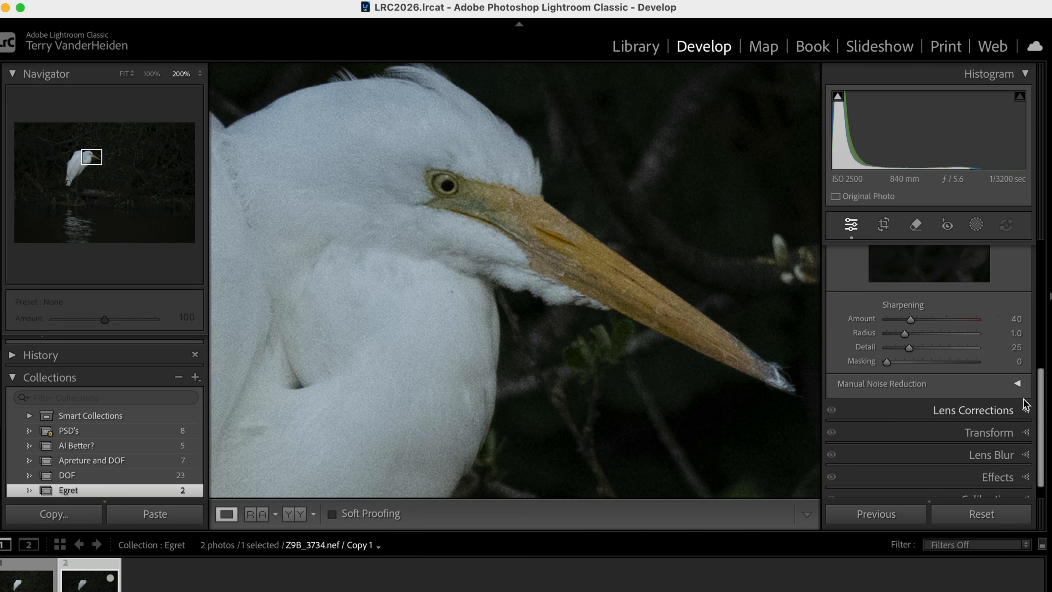
scroll(968, 319, "up", 5)
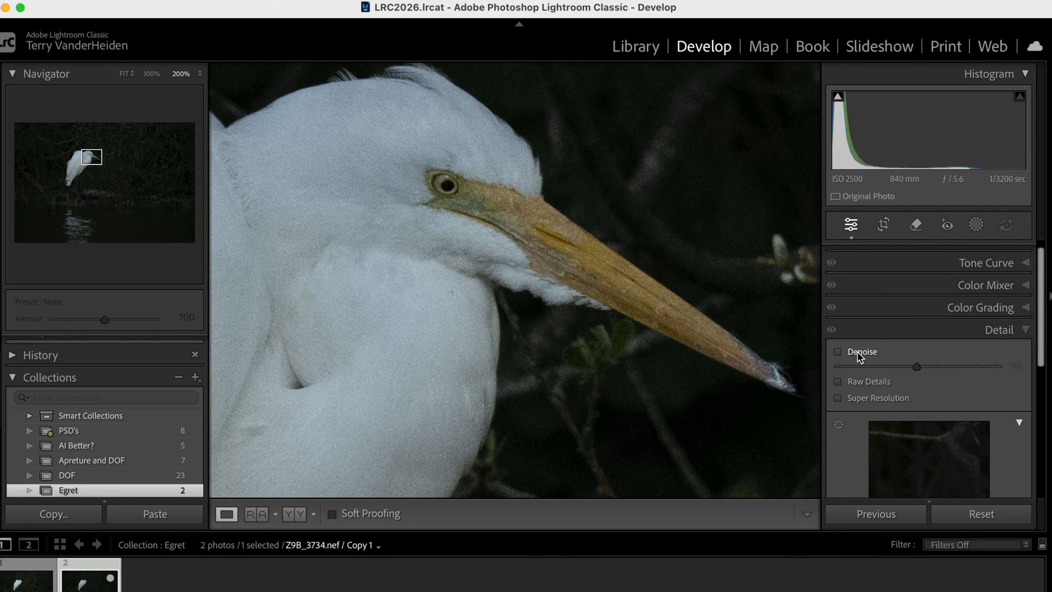
left_click(839, 351)
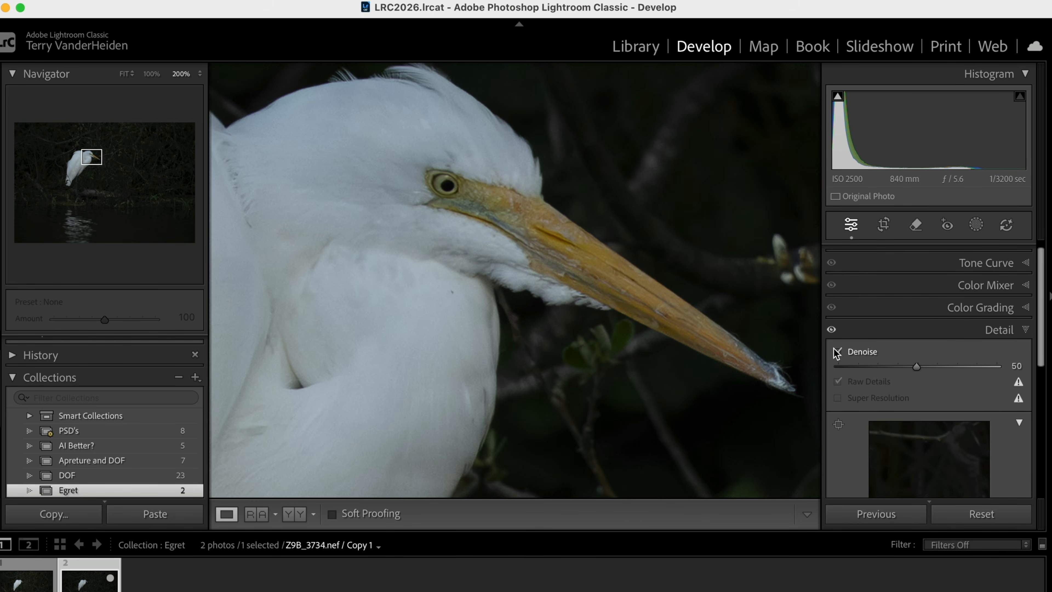
Step: Inspect the egret's eye and beak at 300% and set the Denoise amount to 60
scroll(644, 253, "up", 3)
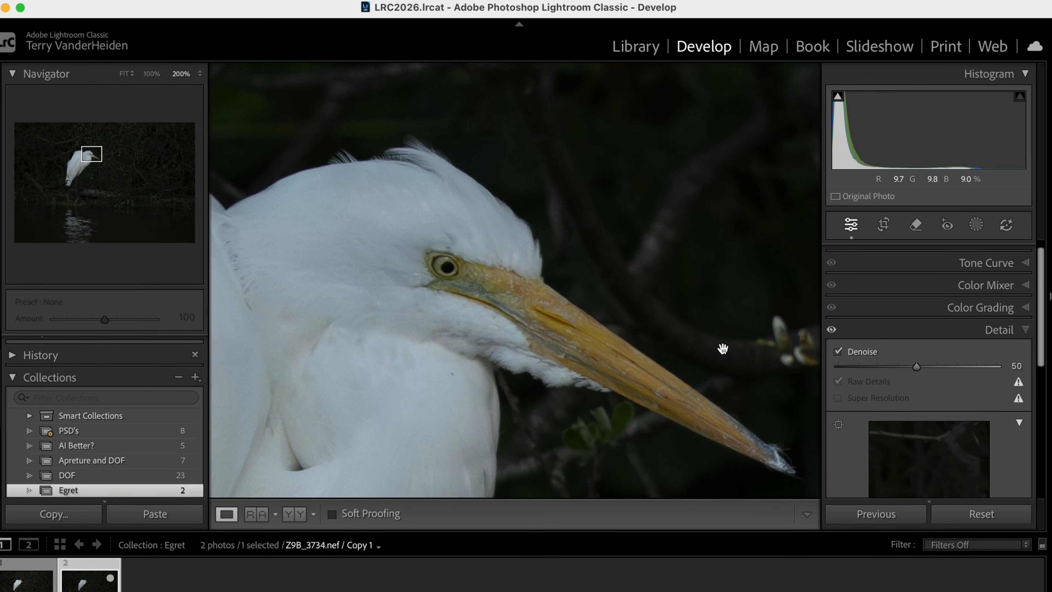
scroll(680, 343, "up", 1)
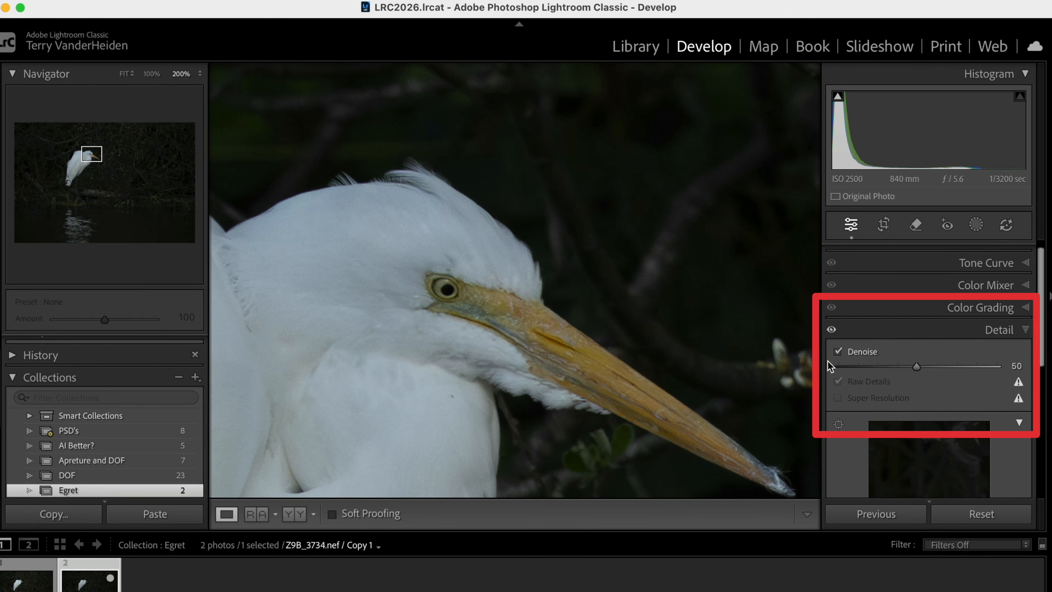
left_click(200, 73)
left_click(200, 88)
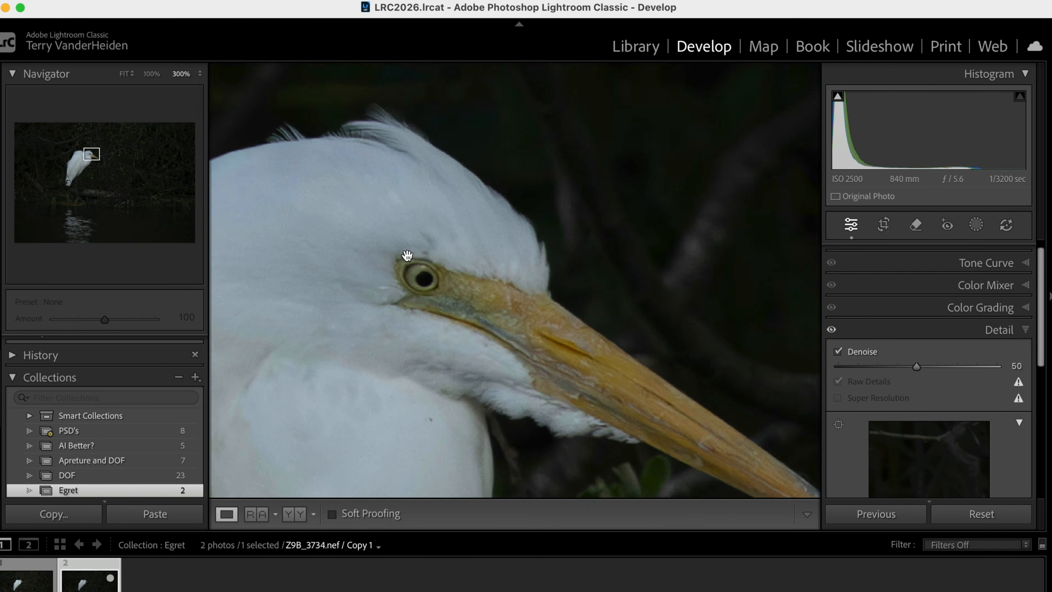
left_click_drag(453, 331, 405, 291)
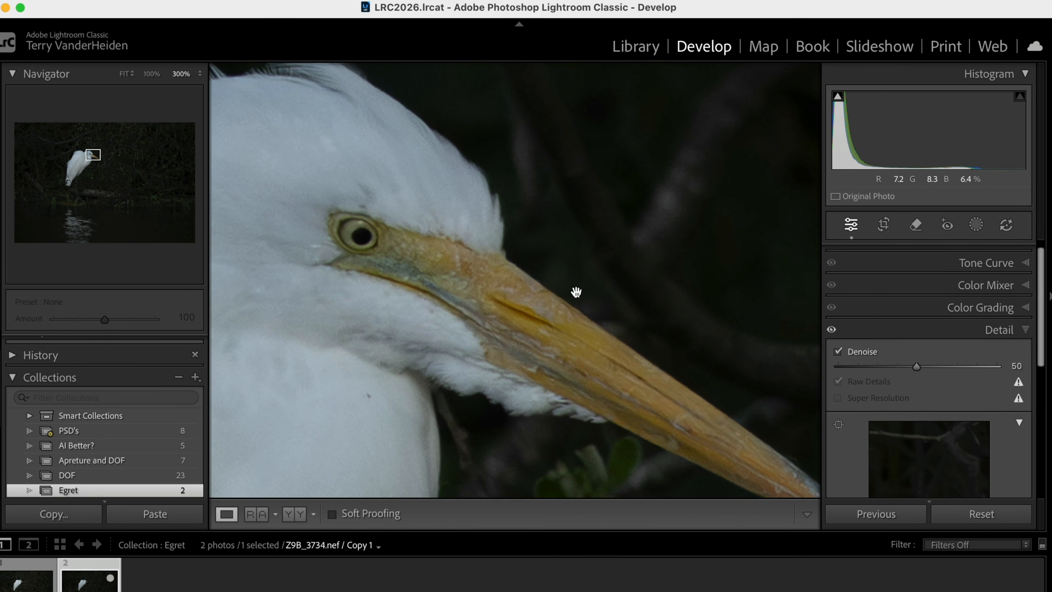
left_click_drag(919, 366, 928, 366)
left_click_drag(514, 305, 435, 271)
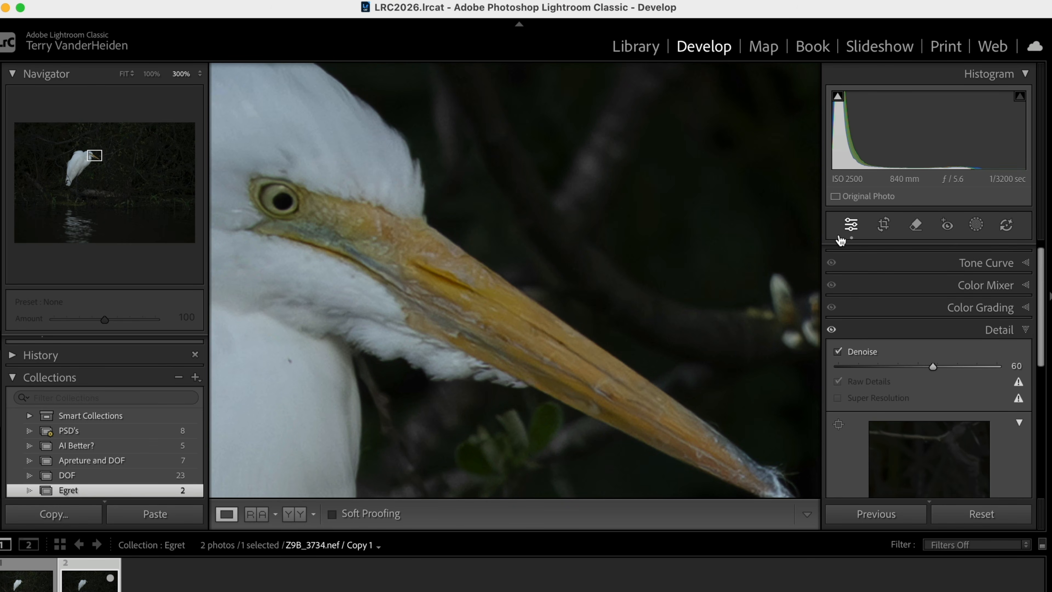
Step: Mask the whole egret with an Objects rectangle selection and expand the mask's component list
key("z")
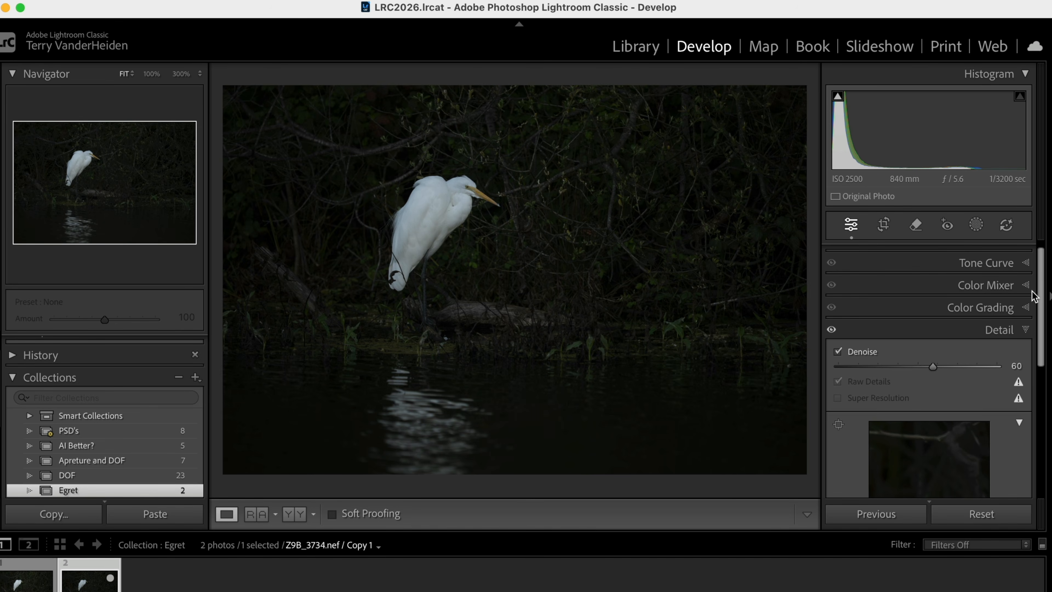
left_click(974, 233)
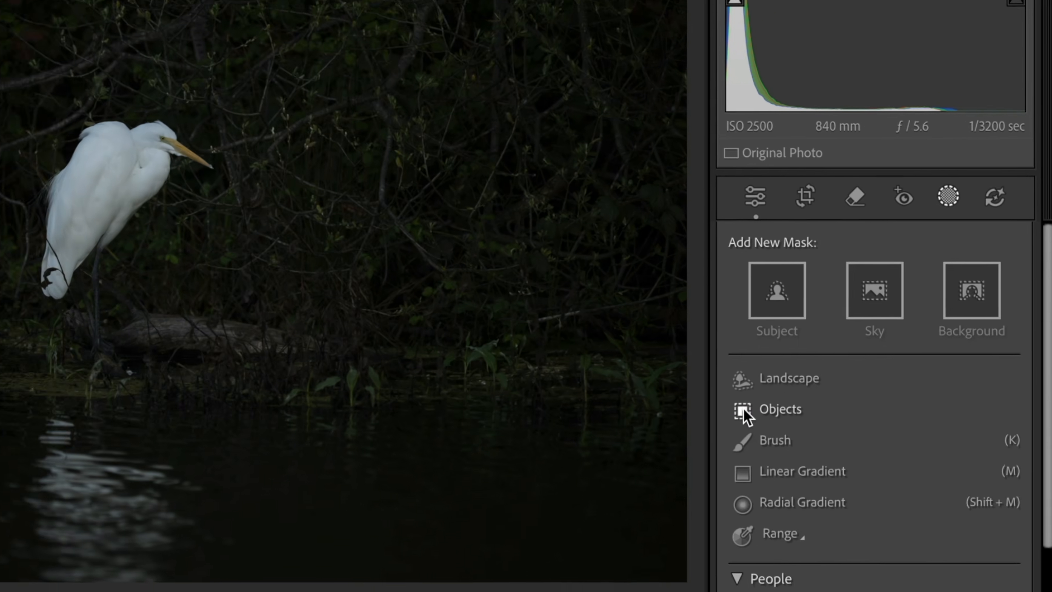
left_click(866, 361)
left_click(730, 278)
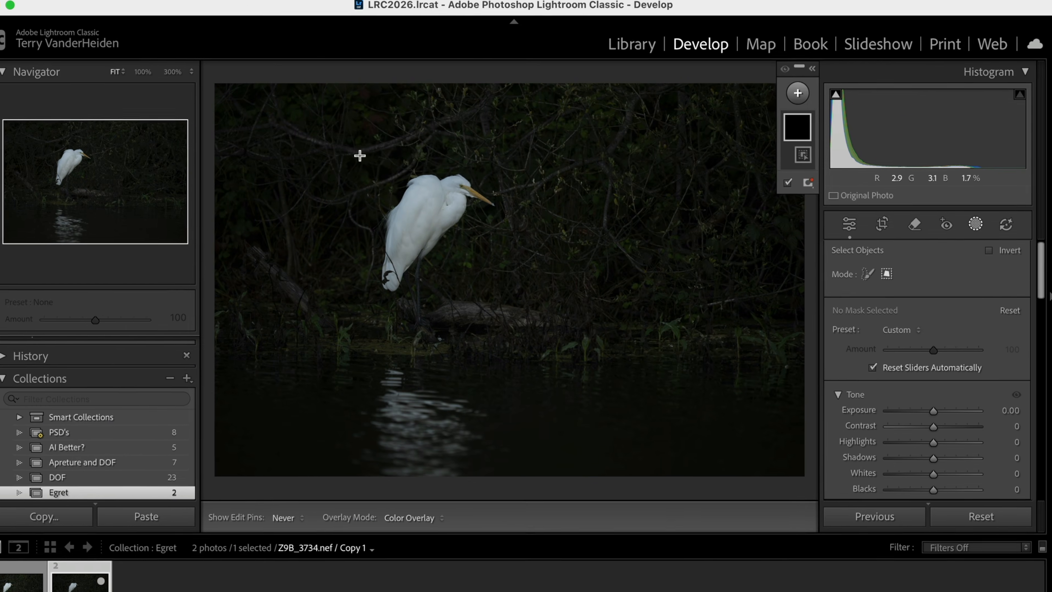
left_click_drag(367, 157, 513, 327)
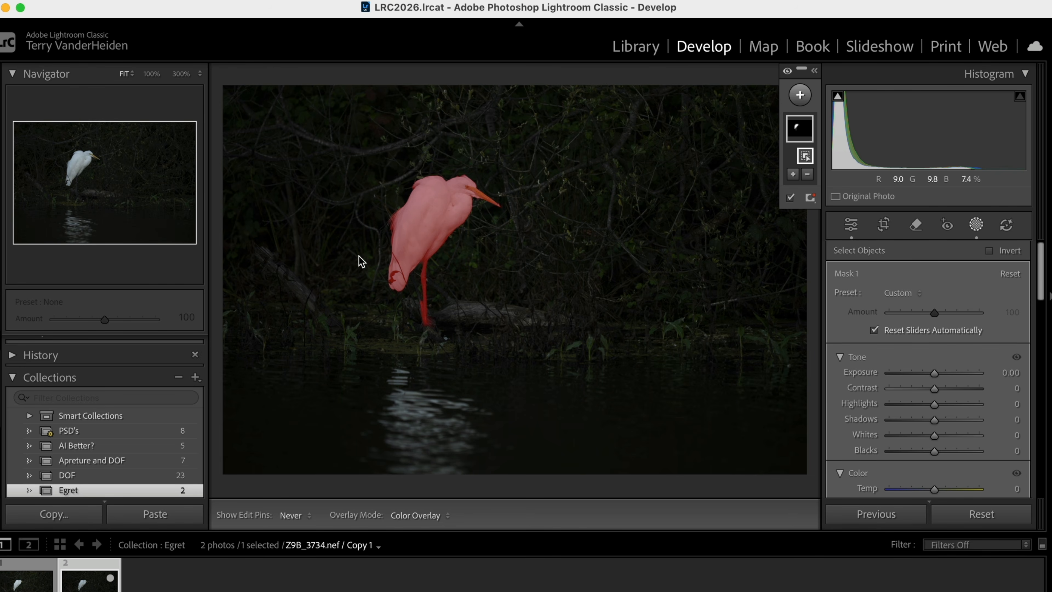
left_click(814, 75)
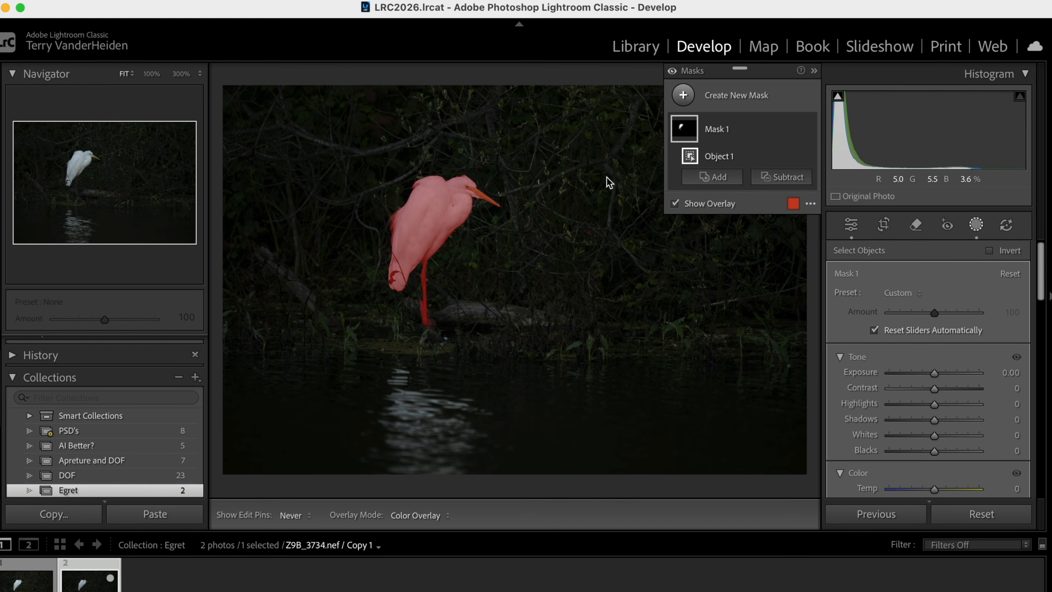
left_click(149, 75)
left_click_drag(481, 383, 439, 303)
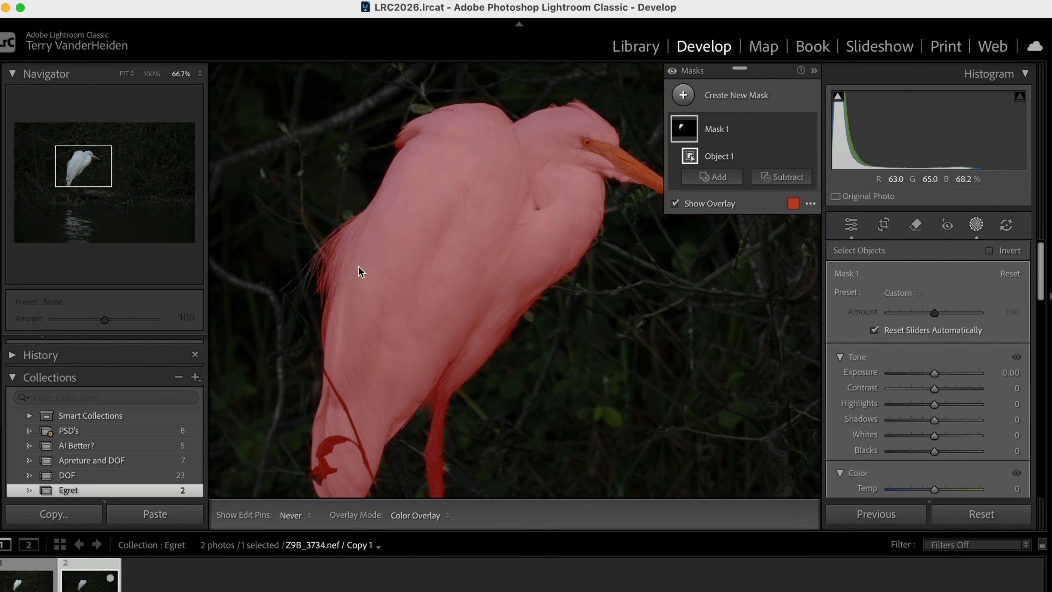
Step: Try subtracting a narrow linear gradient over the egret's back and tail from the object mask
left_click(785, 178)
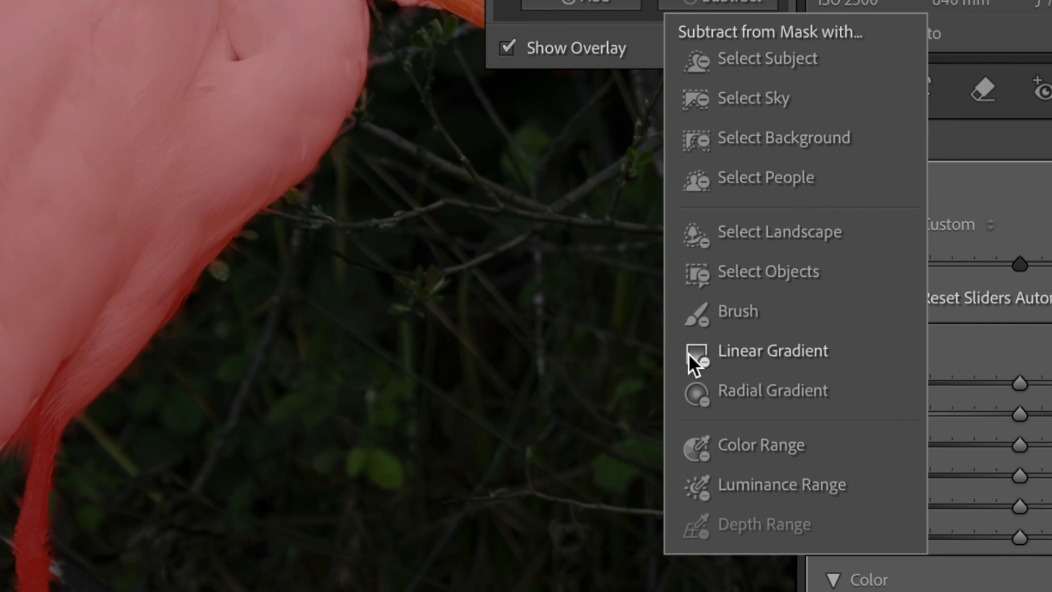
left_click(689, 355)
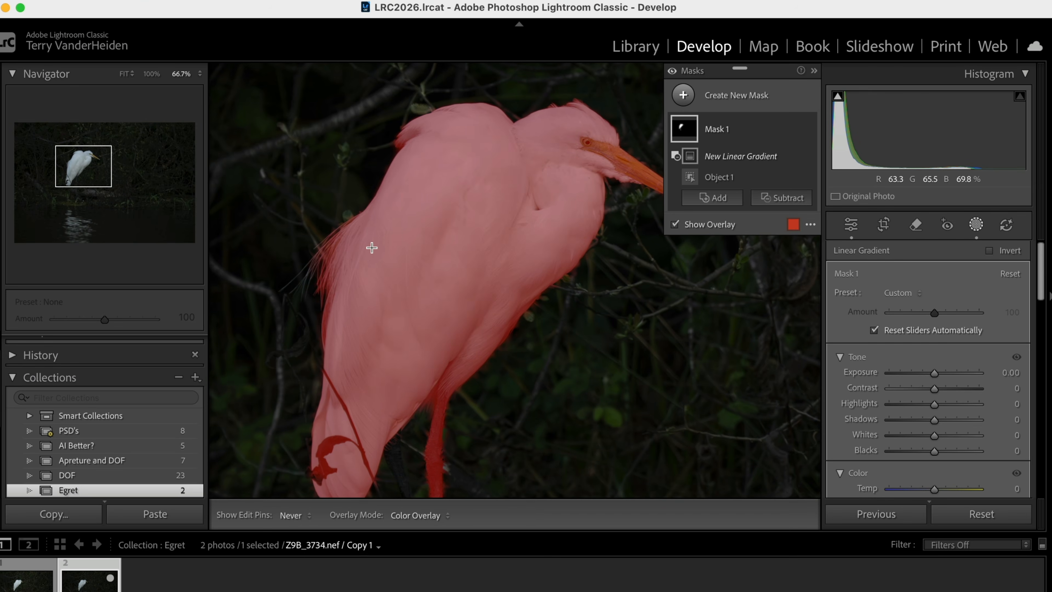
left_click_drag(372, 247, 405, 247)
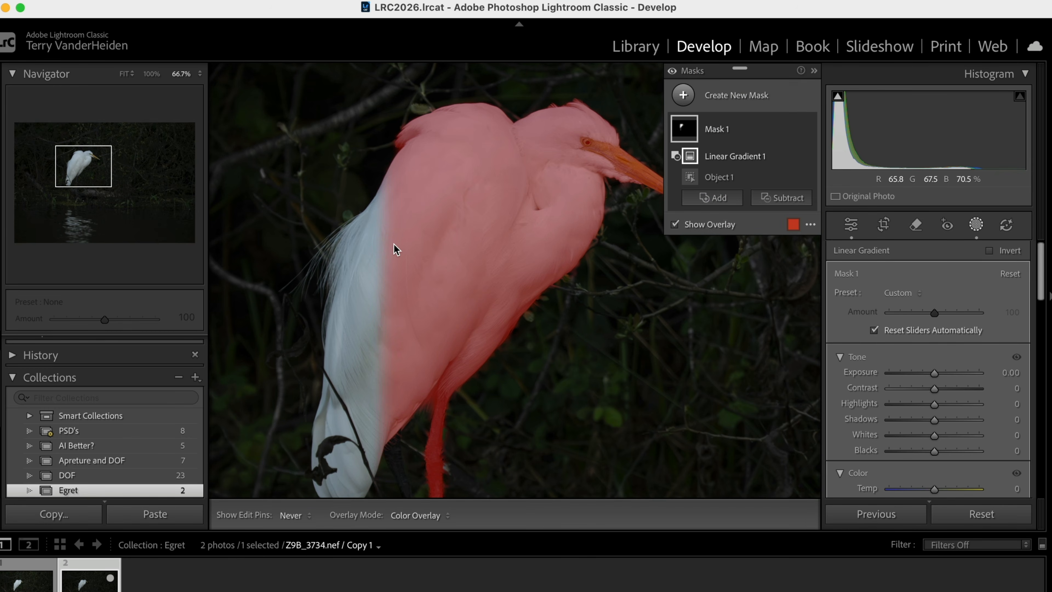
key("super+z")
Step: Subtract a wide linear gradient from the egret mask, fading it gradually from the tail and back toward the chest
left_click(778, 178)
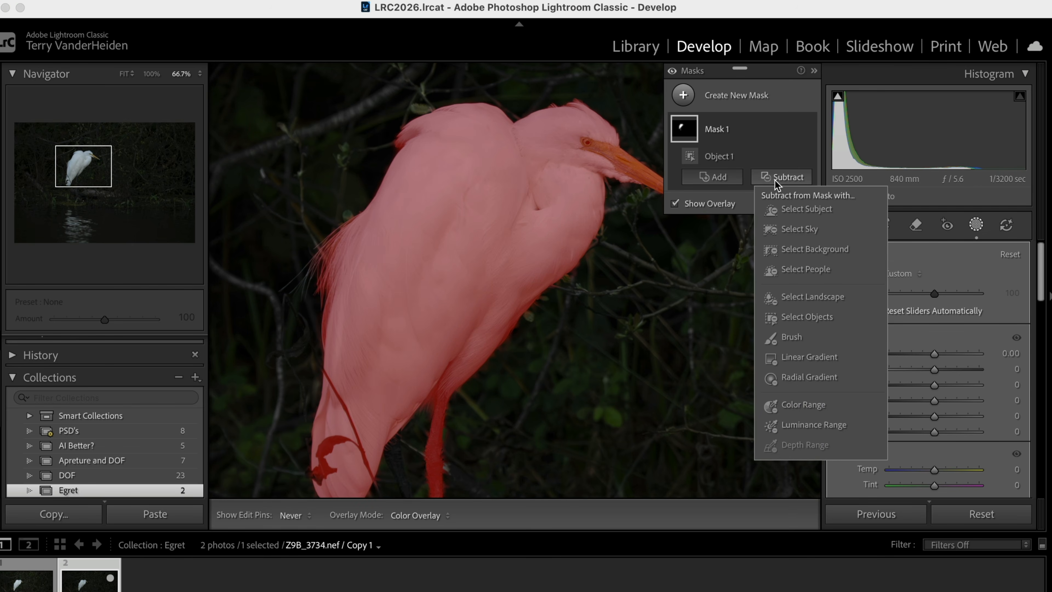
left_click(774, 354)
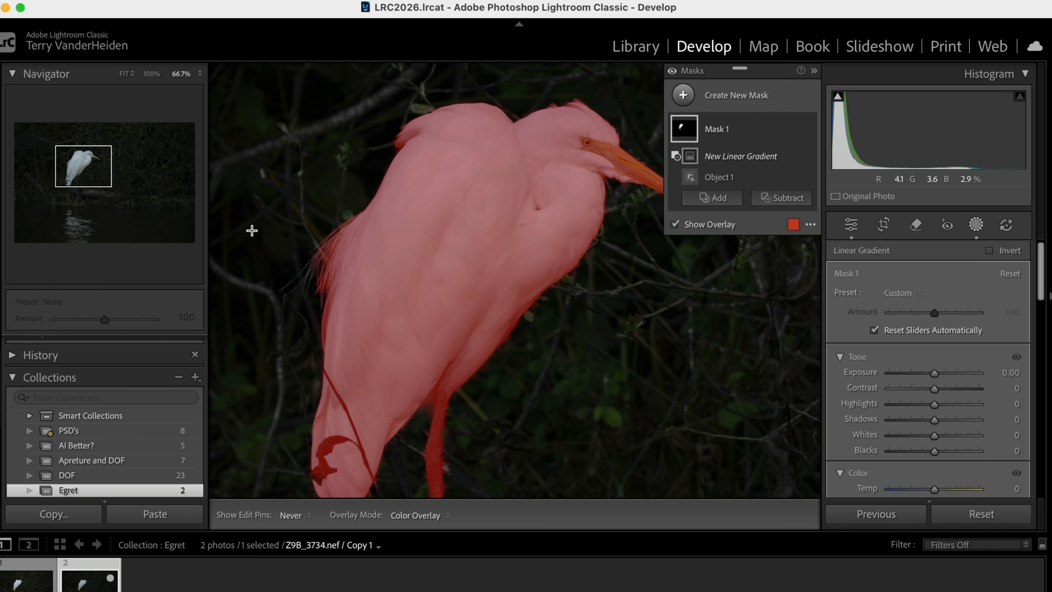
left_click_drag(252, 230, 313, 239)
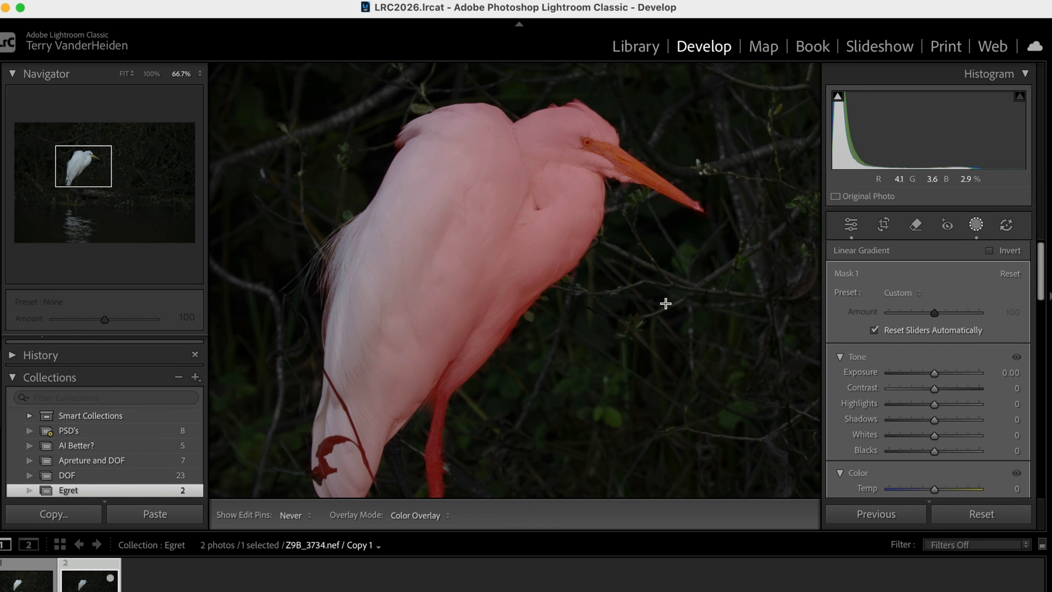
left_click_drag(666, 304, 667, 304)
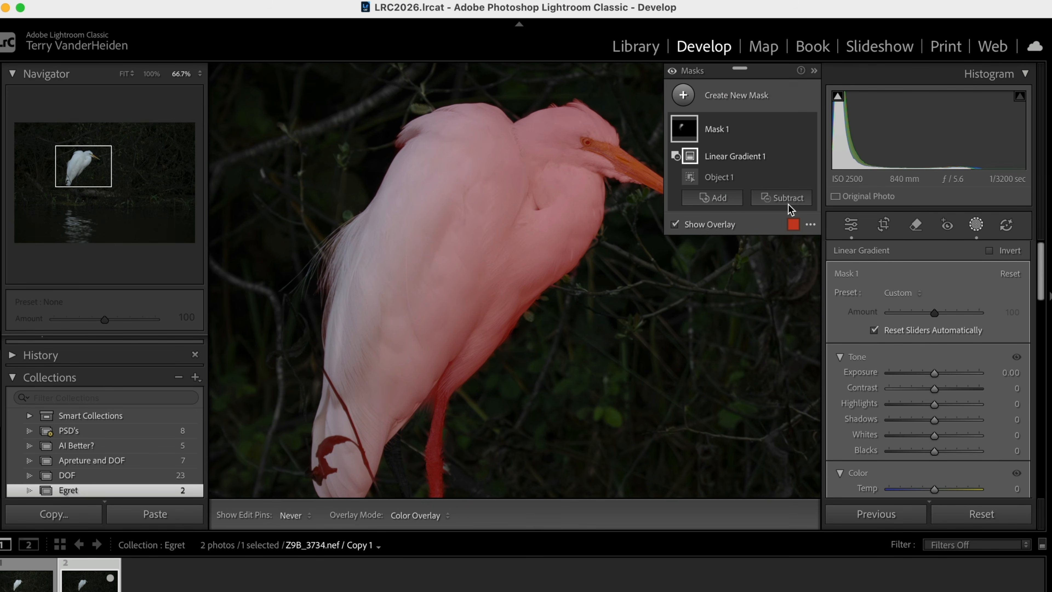
Step: Subtract a second linear gradient from the upper back of the egret mask and collapse the mask list
left_click(789, 203)
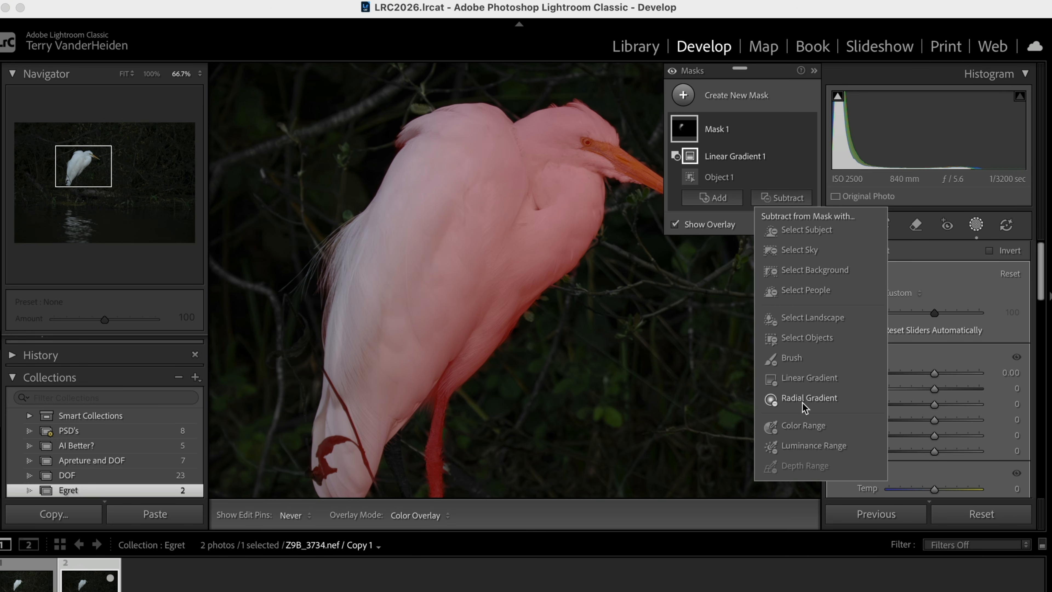
left_click(809, 377)
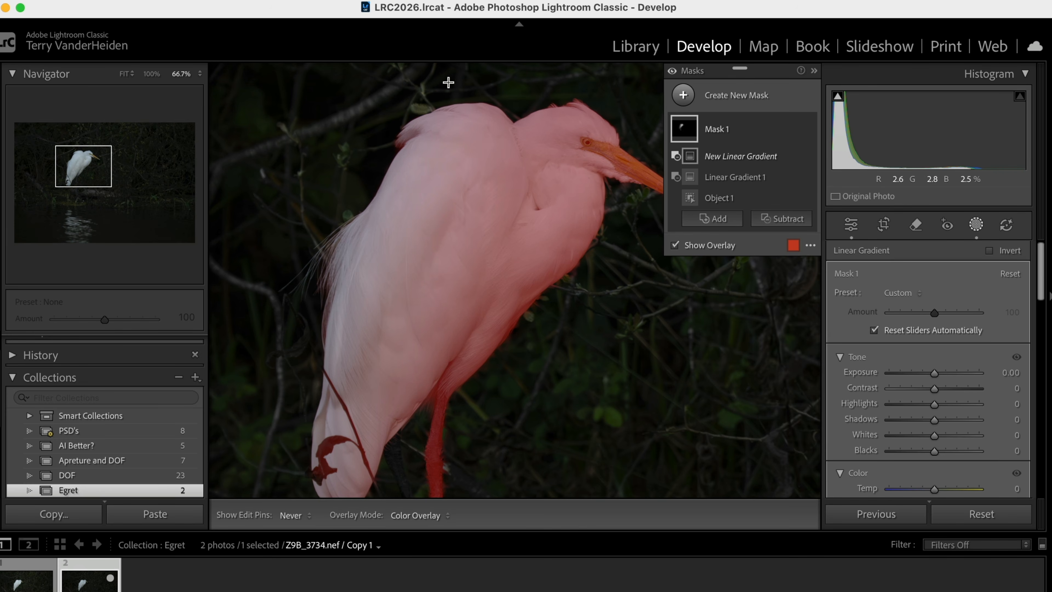
left_click_drag(442, 79, 450, 92)
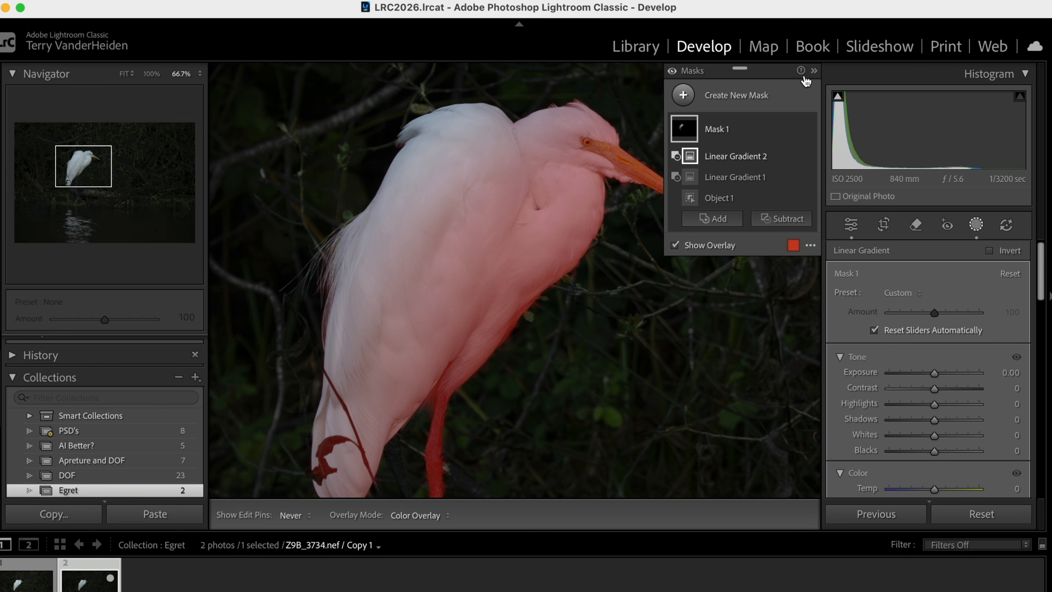
left_click(814, 72)
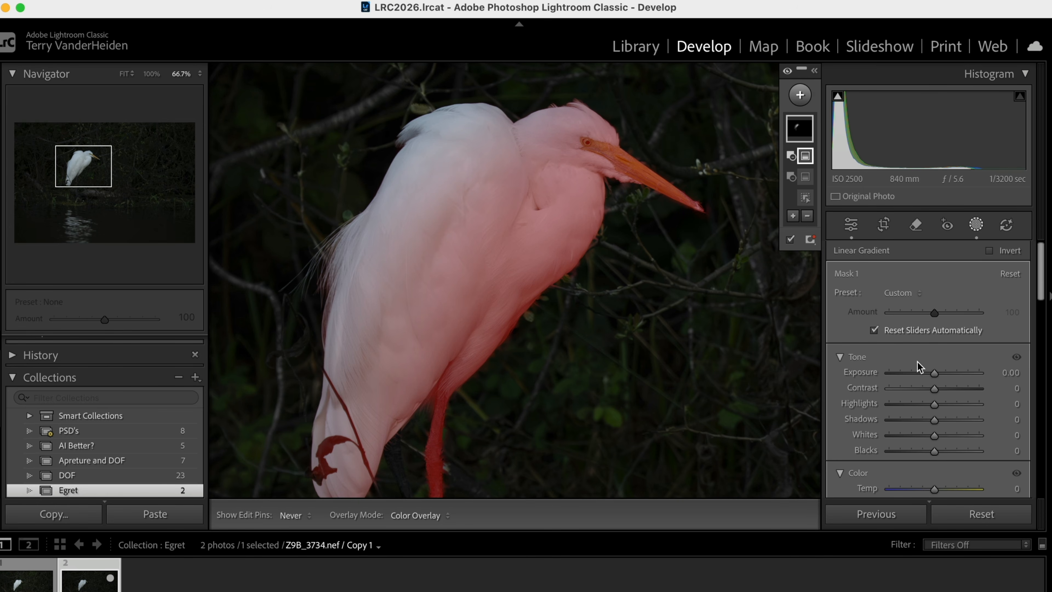
Step: Set the egret mask's exposure to 1.10 and temperature to 20, and compare the result with the unedited photo
left_click_drag(934, 372, 946, 371)
scroll(945, 371, "down", 1)
left_click_drag(935, 467, 944, 470)
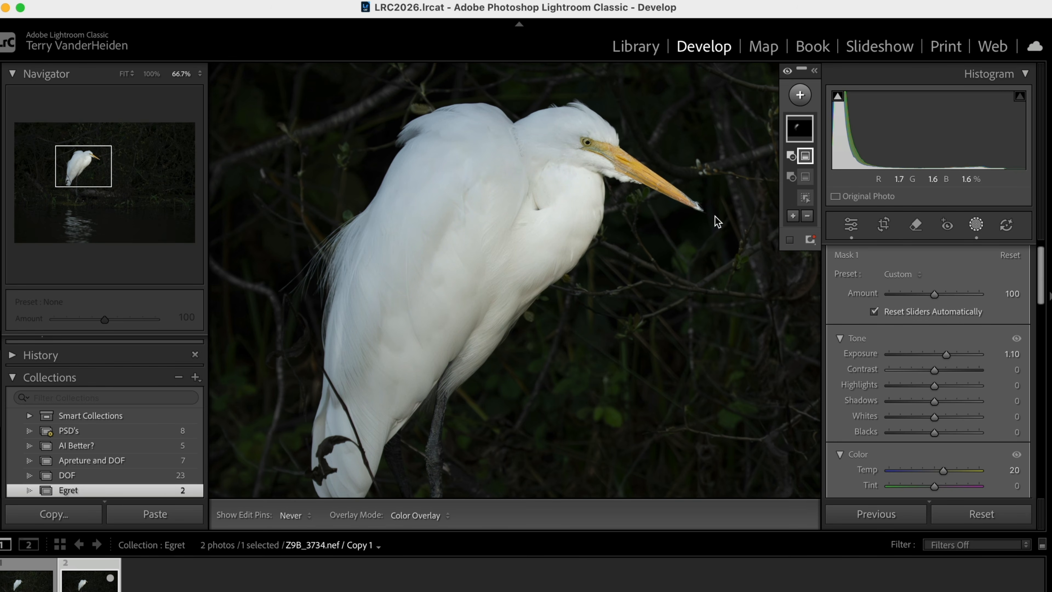
key("backslash")
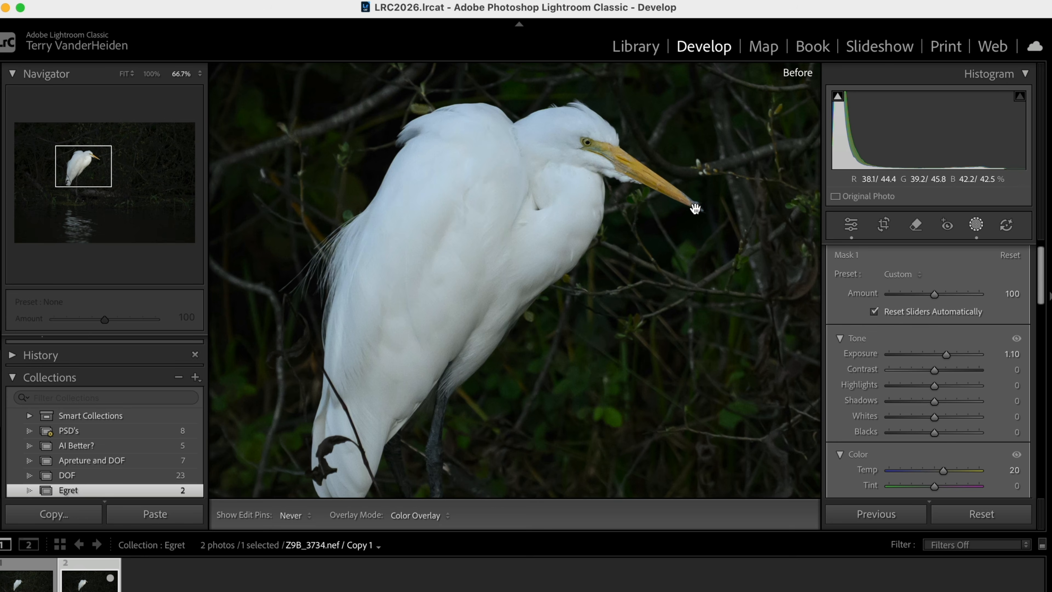
key("backslash")
key("backslash")
key("backslash")
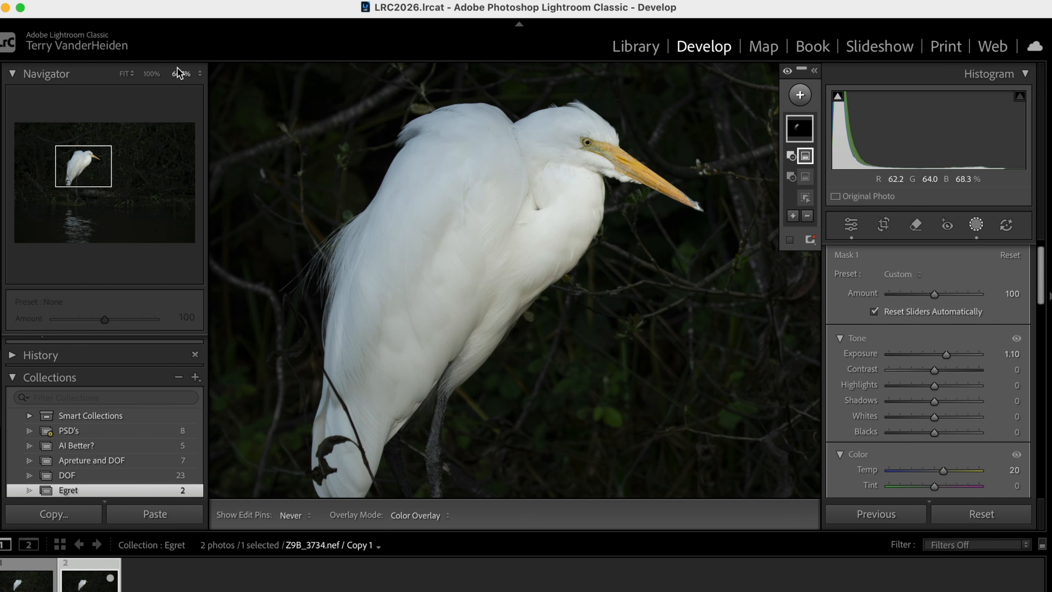
Step: Magnify the egret's head to 300% and start a new brush mask with the TV-001 Iris Highlight preset
left_click(201, 74)
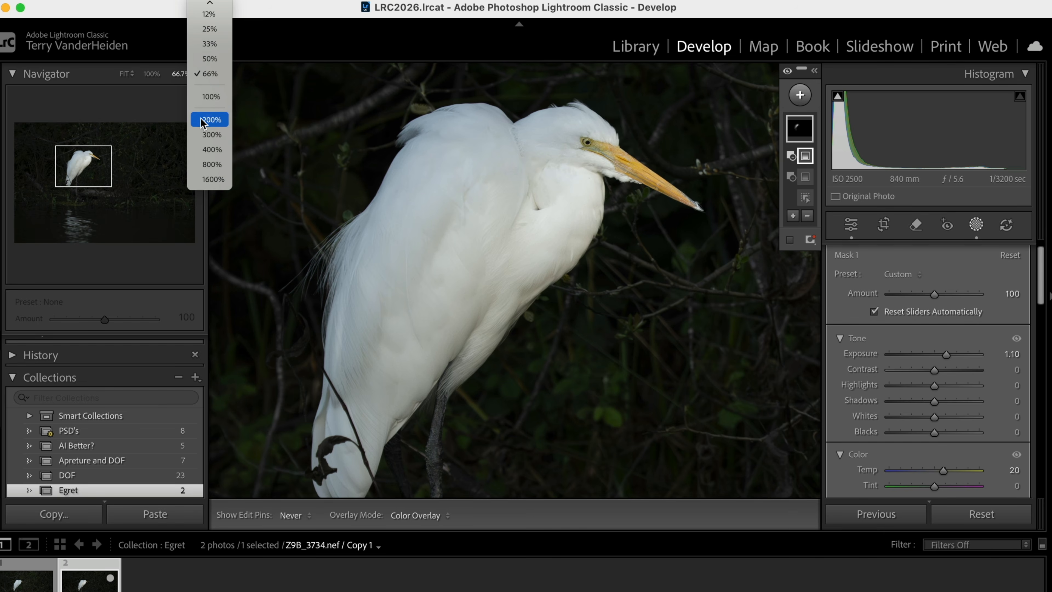
left_click(207, 137)
left_click_drag(529, 110, 471, 318)
left_click_drag(520, 198, 389, 510)
left_click_drag(452, 363, 251, 333)
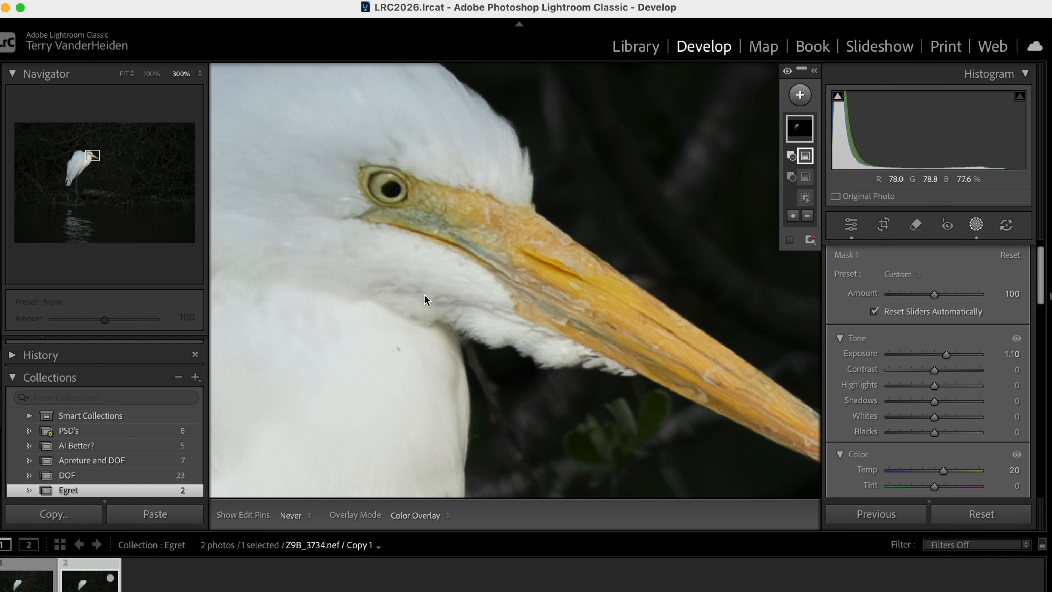
left_click_drag(488, 286, 392, 242)
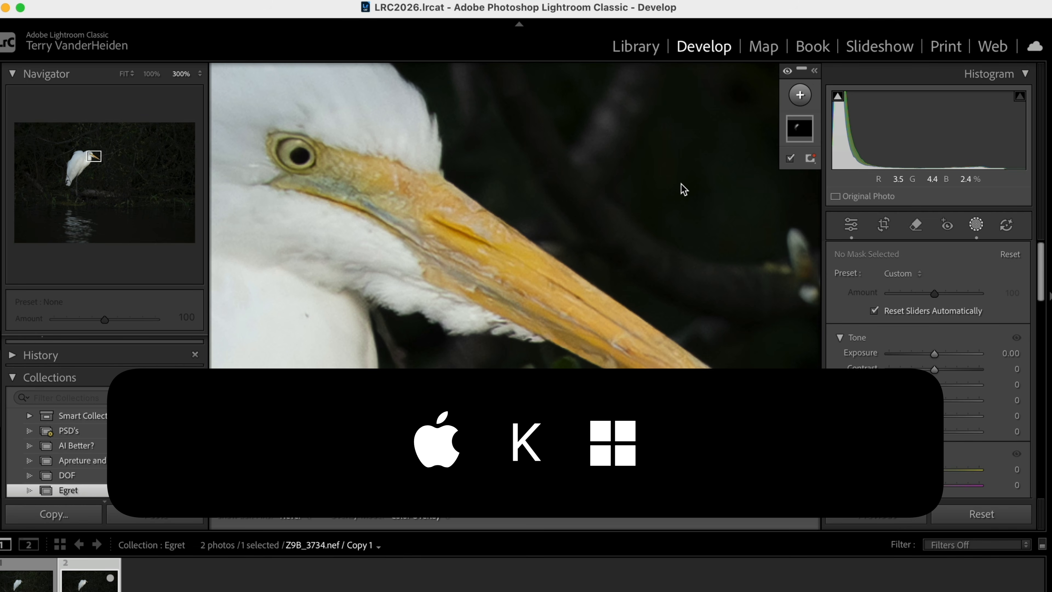
key("k")
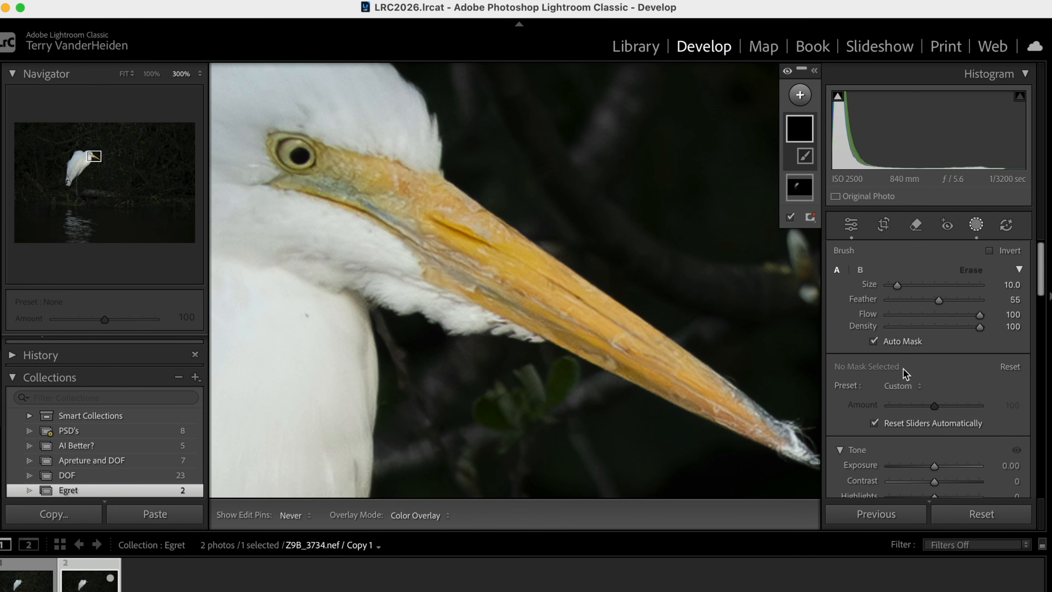
left_click(912, 389)
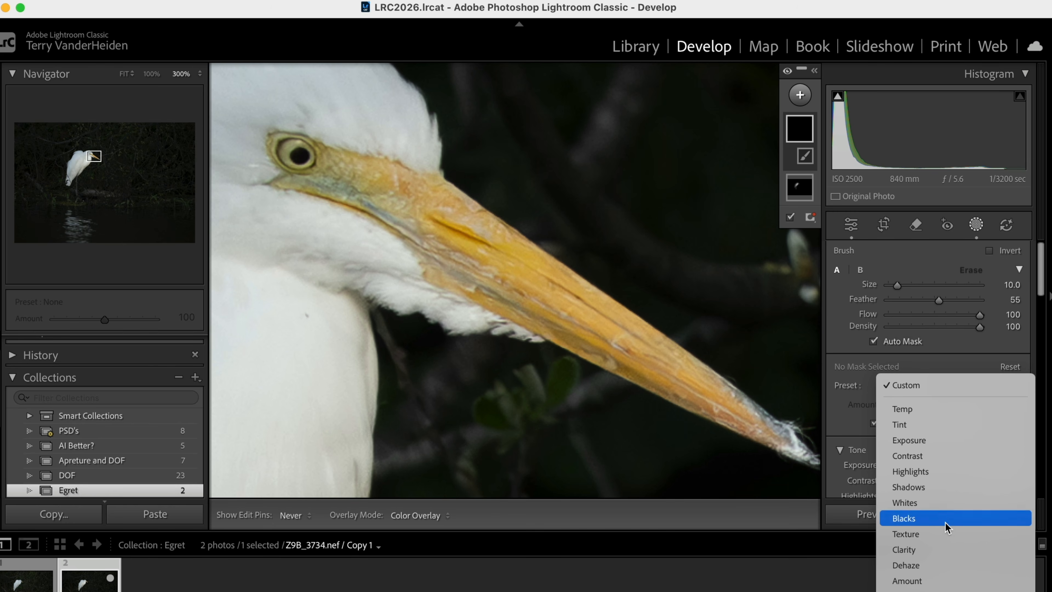
scroll(929, 420, "down", 8)
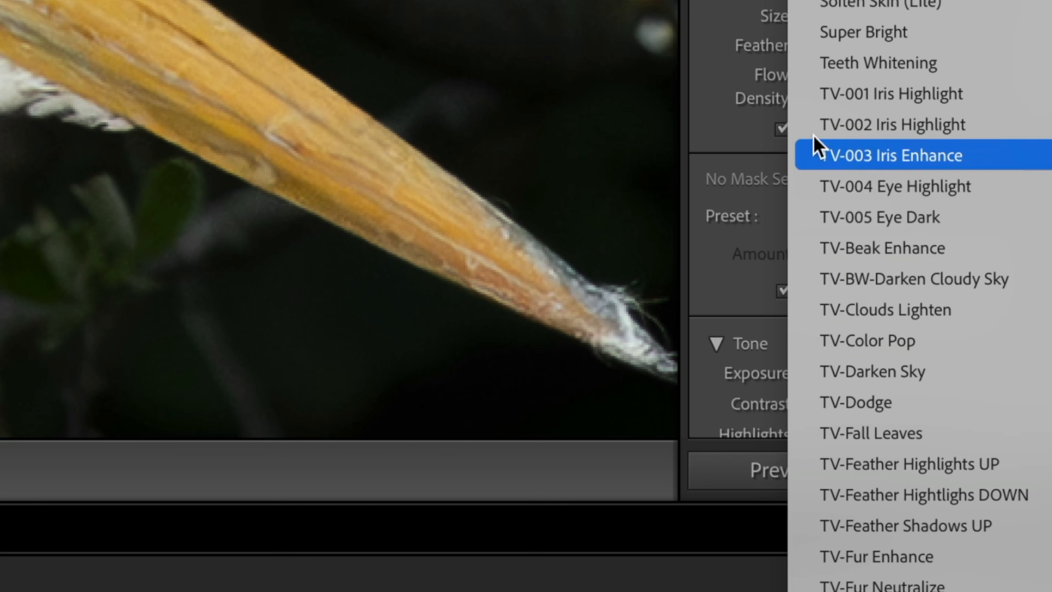
left_click(834, 103)
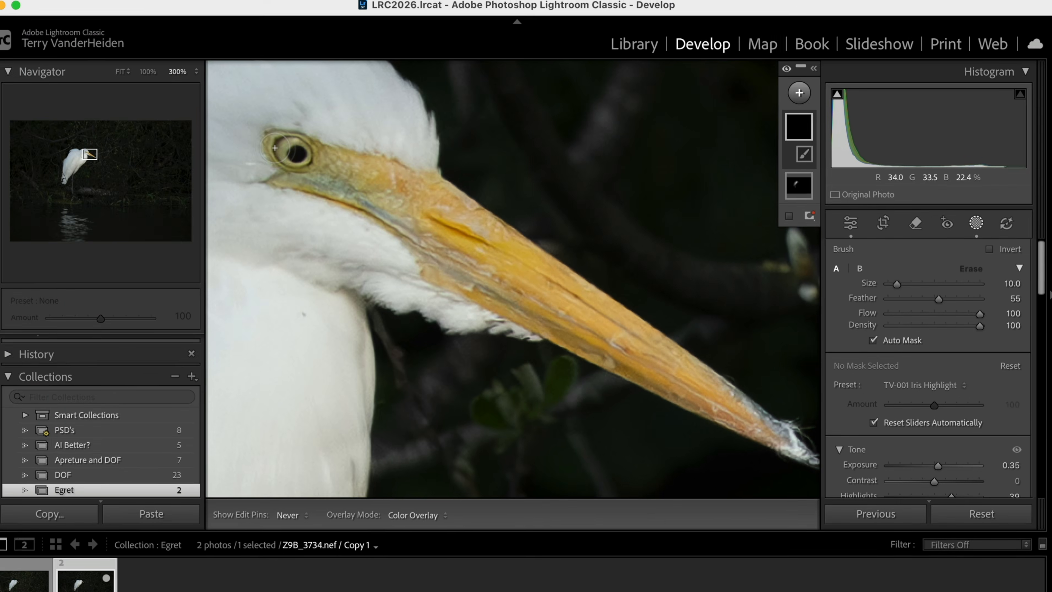
Step: Reduce the brush size to 2.0 and paint over the egret's iris
key("bracketleft")
key("bracketleft")
key("bracketleft")
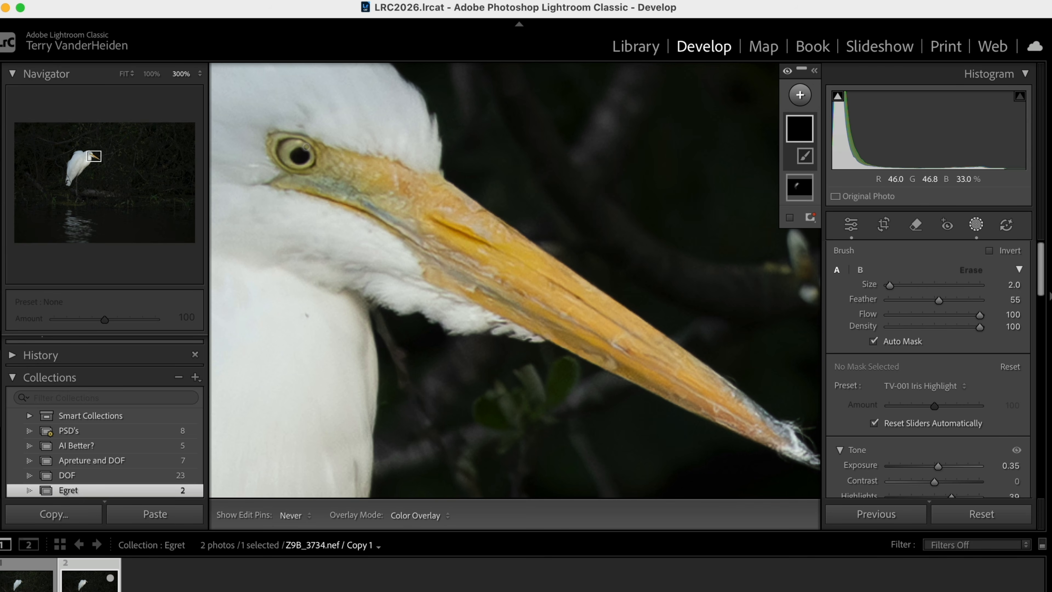
left_click_drag(307, 147, 284, 144)
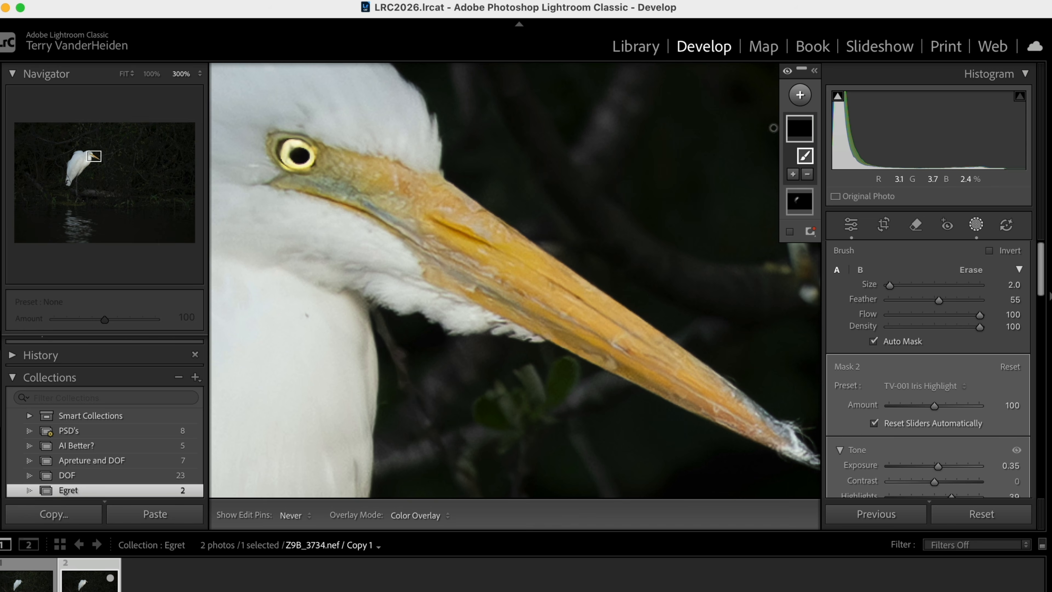
Step: Expand the mask list and subtract the pupil from the iris mask with a brush
left_click(814, 76)
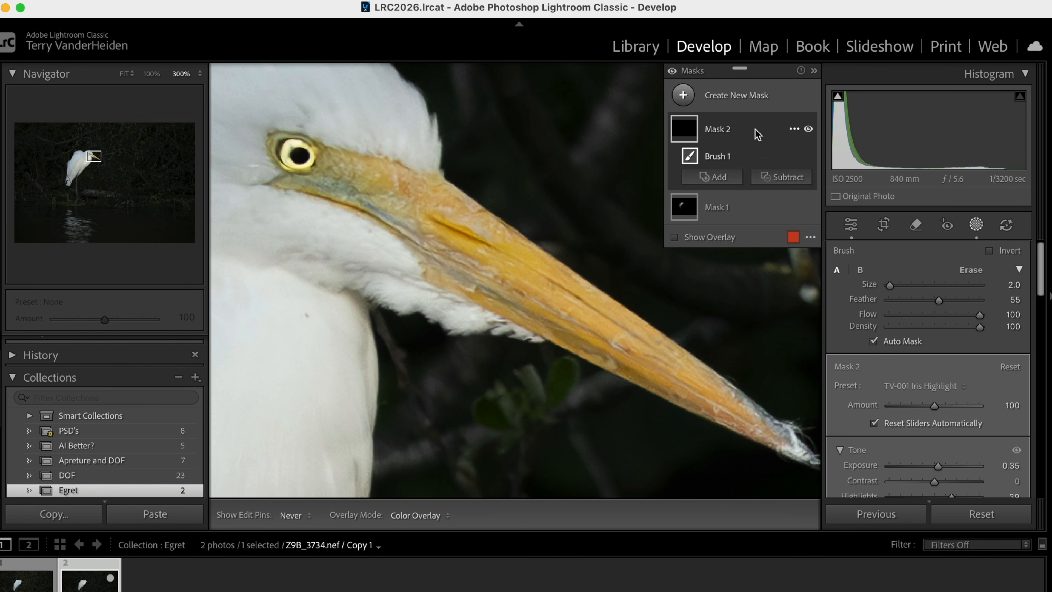
left_click(765, 178)
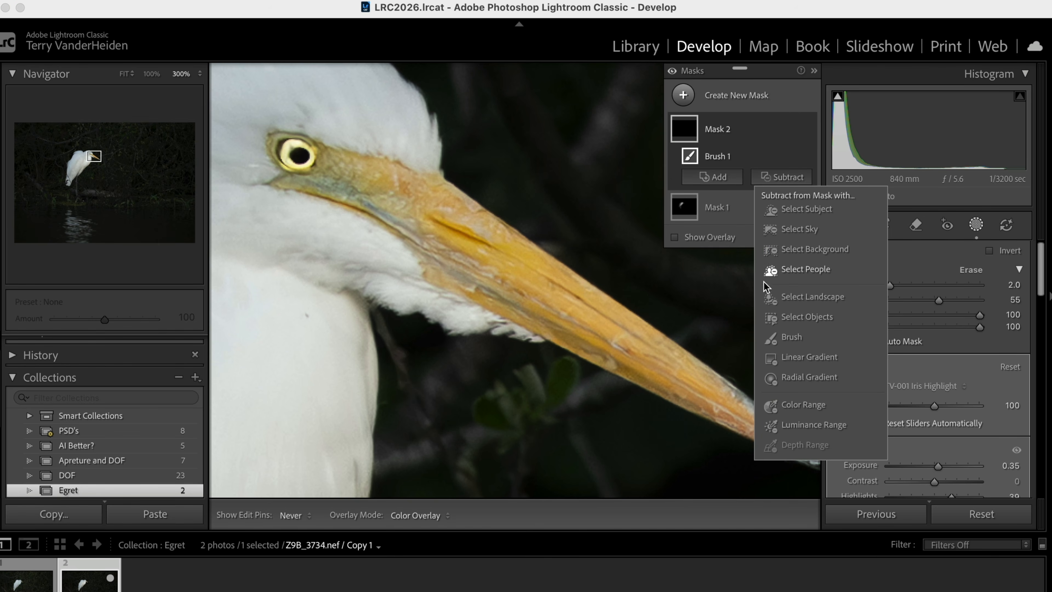
left_click(773, 338)
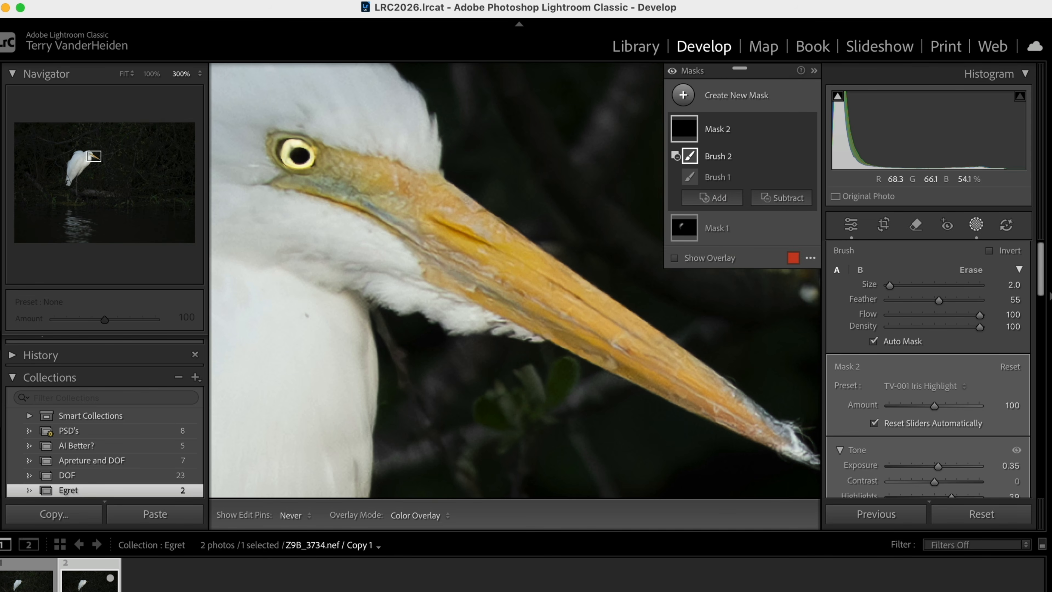
Step: Rename the iris mask as Eye Iris and set its amount to 40
double_click(718, 129)
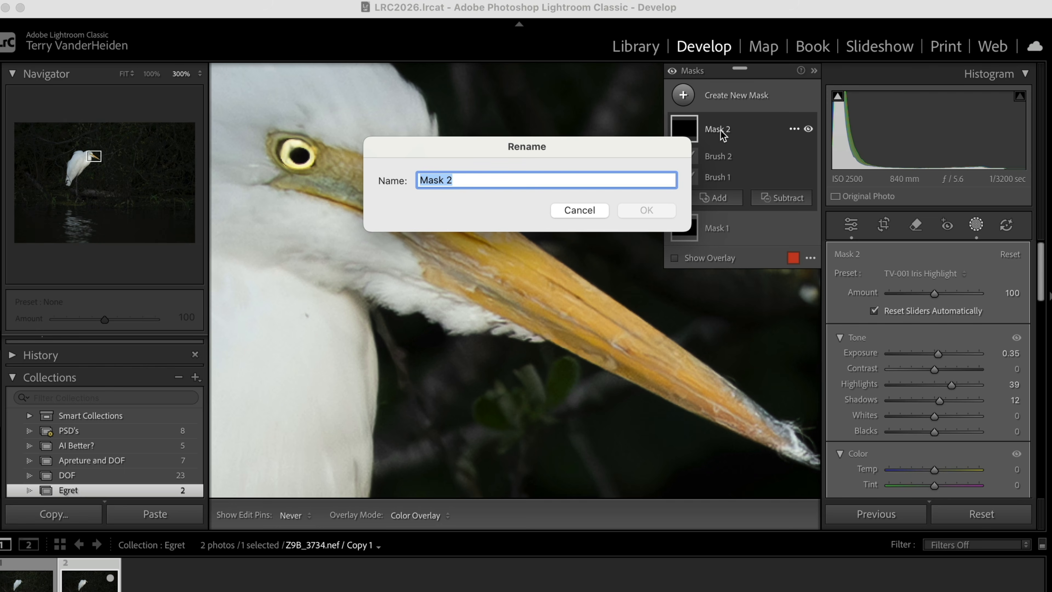
type("Eye Iris")
left_click(654, 210)
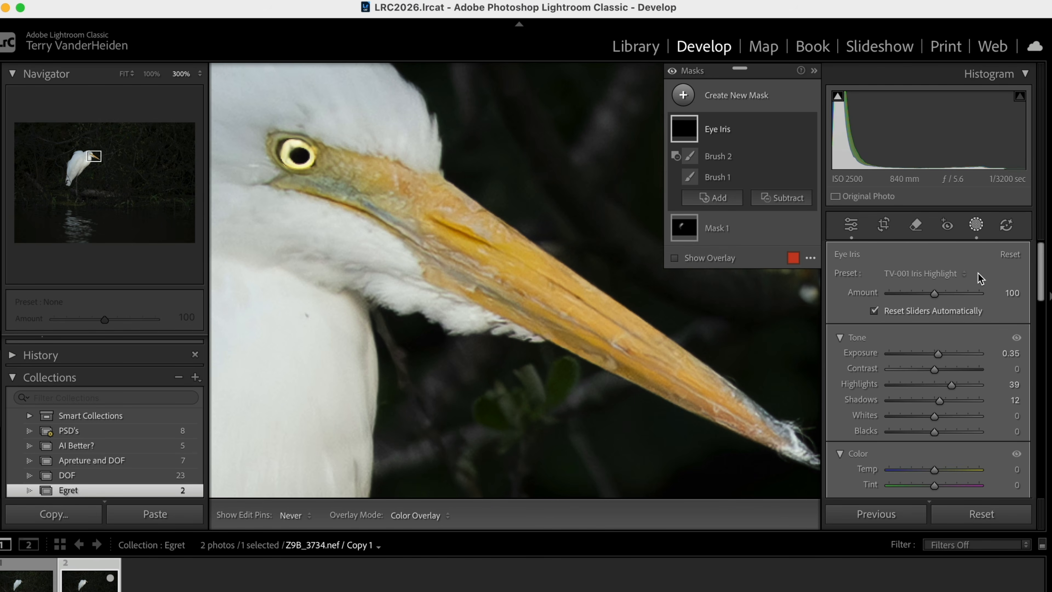
left_click_drag(934, 292, 908, 296)
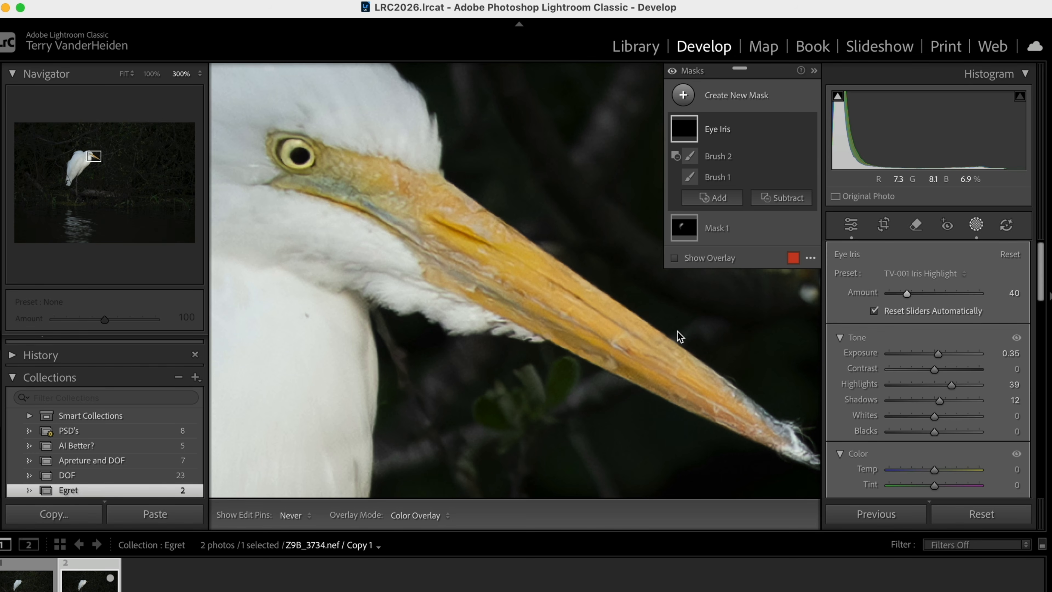
Step: Create a new brush mask with the TV-002 Iris Highlight preset and paint the lower part of the iris
key("k")
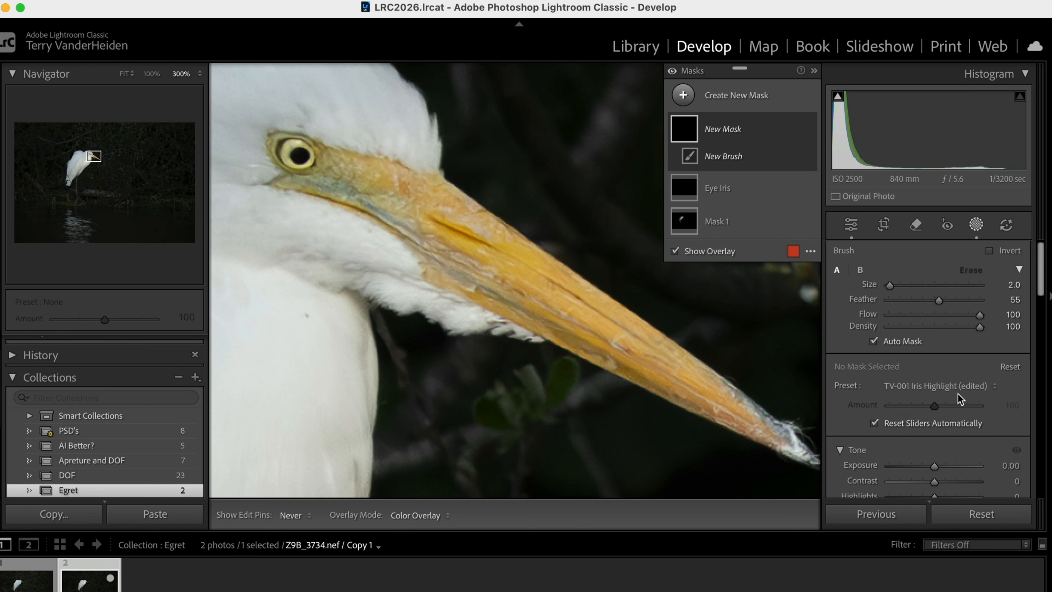
left_click(957, 389)
scroll(931, 580, "down", 5)
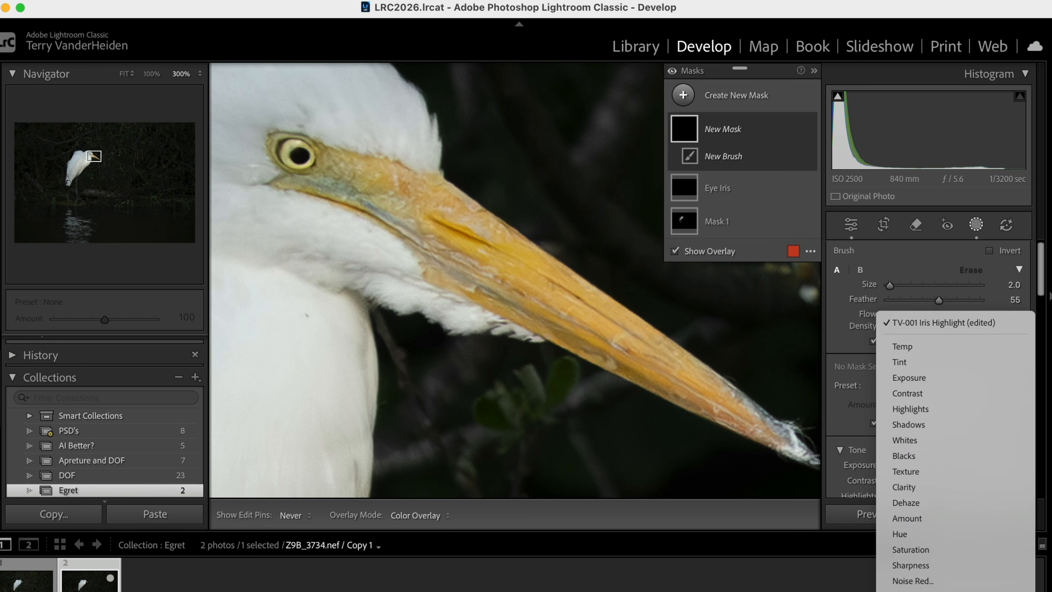
scroll(913, 498, "down", 5)
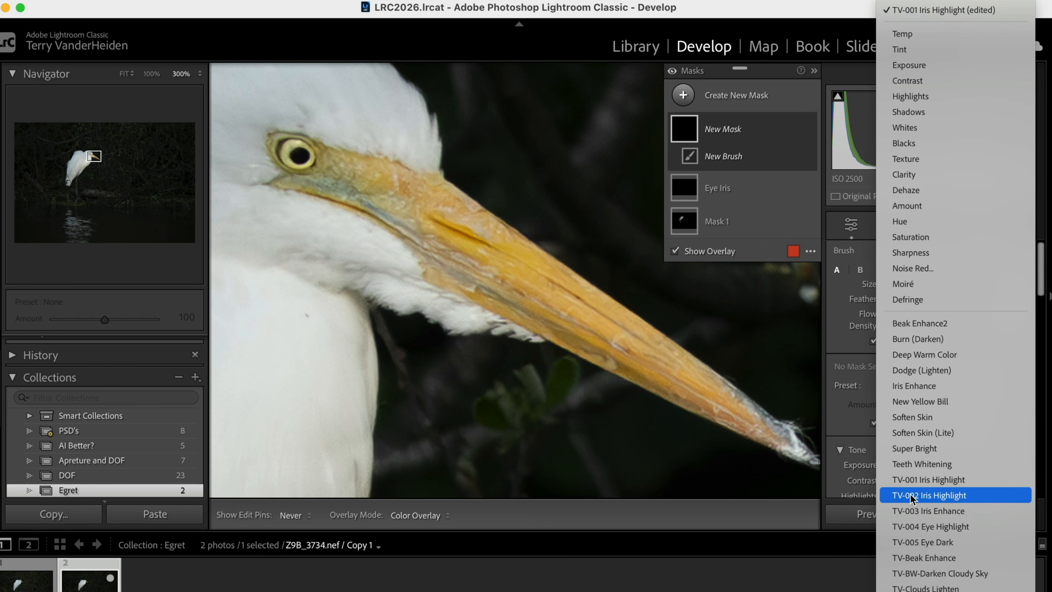
left_click(913, 496)
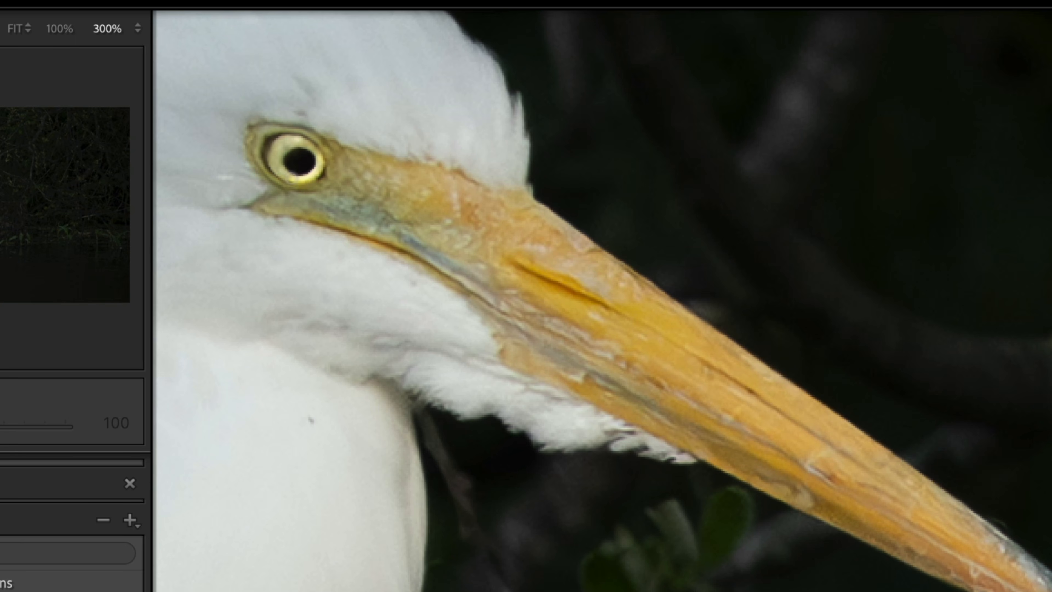
left_click_drag(296, 164, 301, 162)
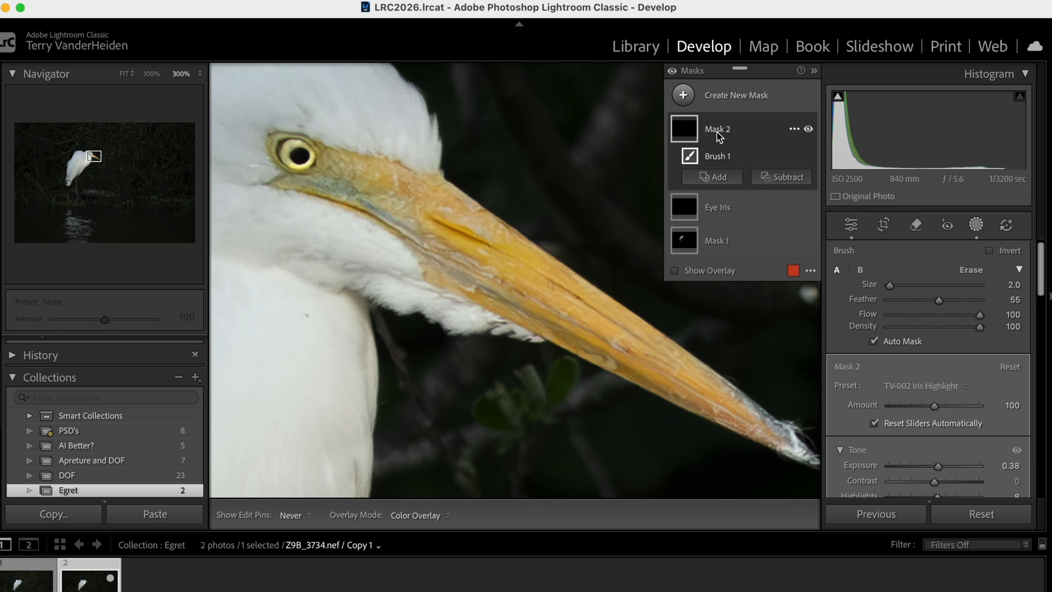
Step: Rename the lower iris mask as Bottom Iris
double_click(718, 130)
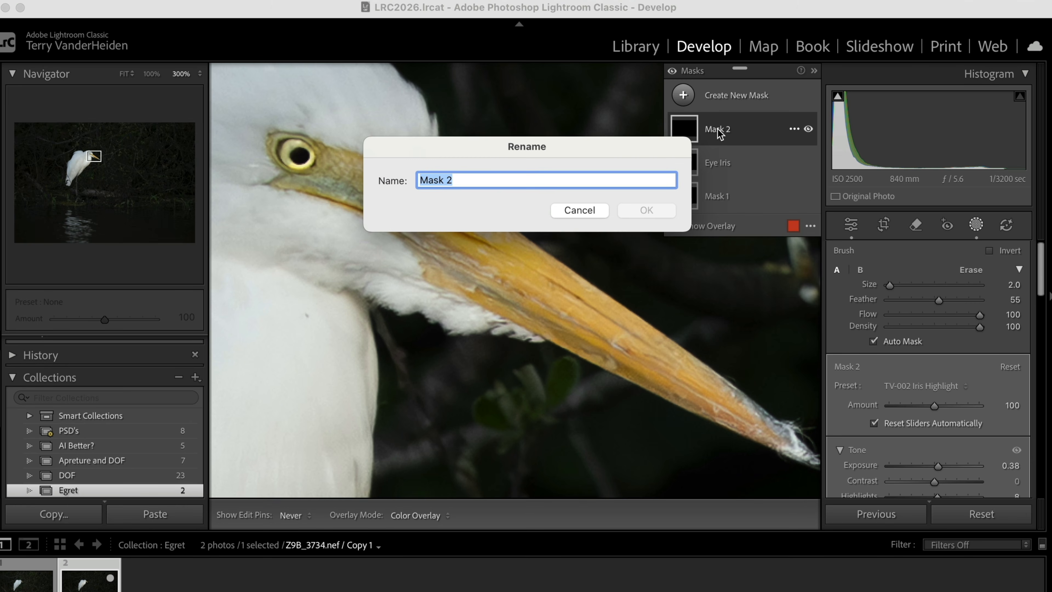
type("Bottom Iris")
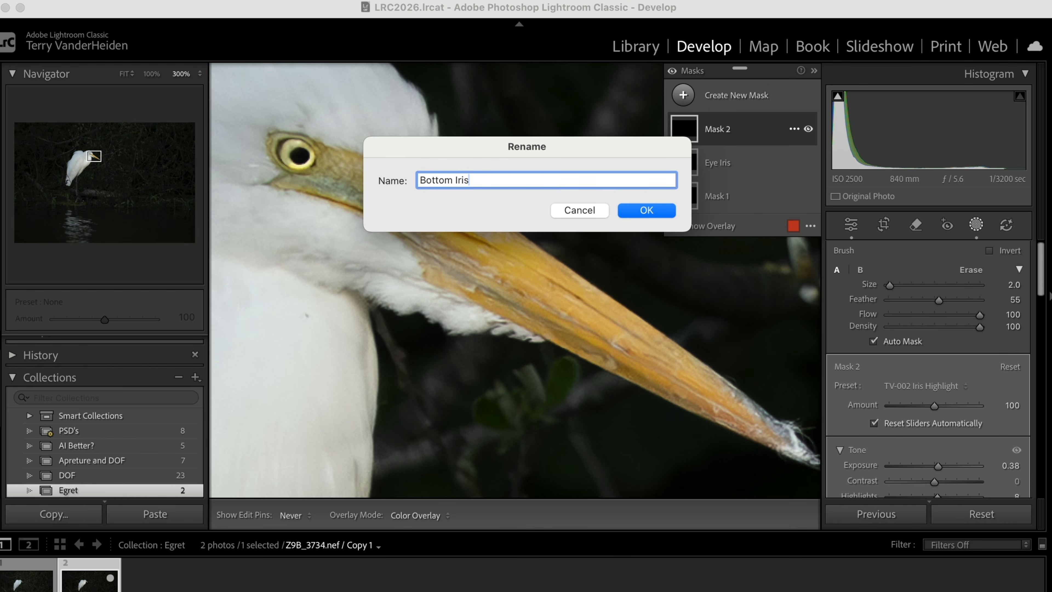
key("Return")
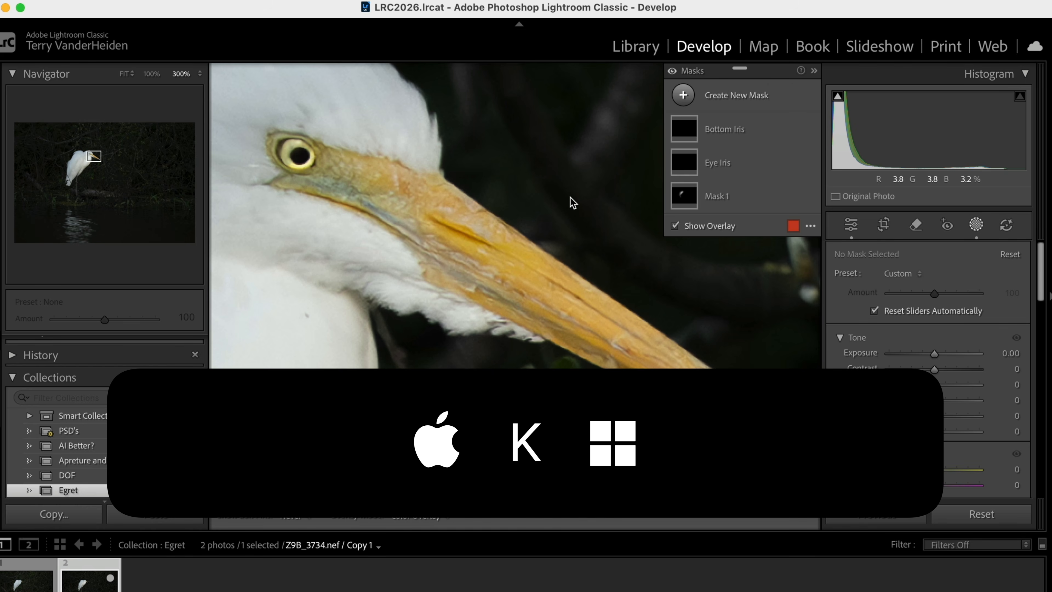
Step: Create a new brush mask with the TV-004 Eye Highlight preset and dab a size 3.0 catchlight onto the egret's pupil
key("k")
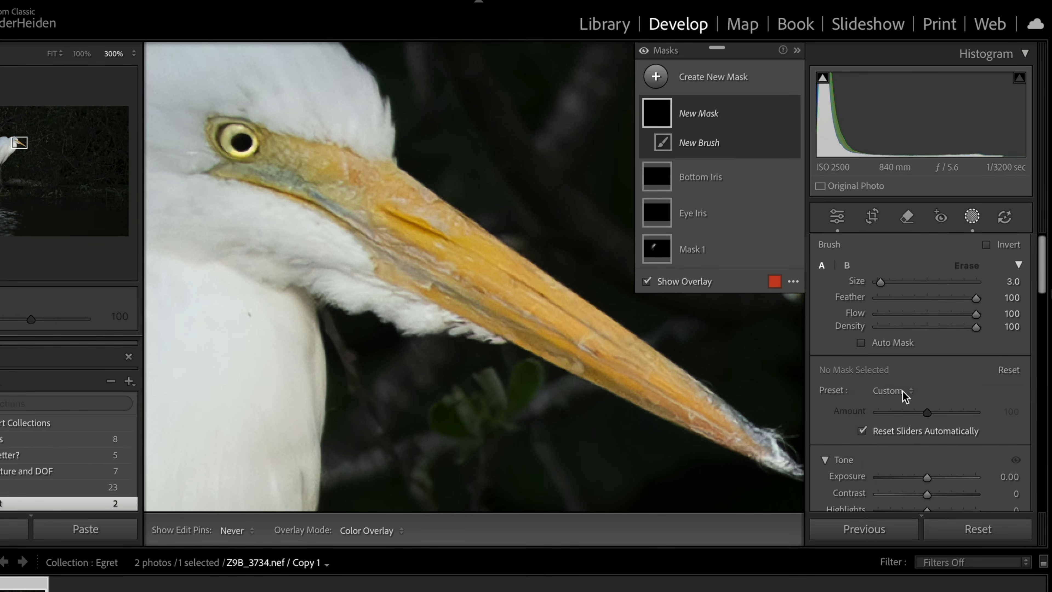
left_click(911, 387)
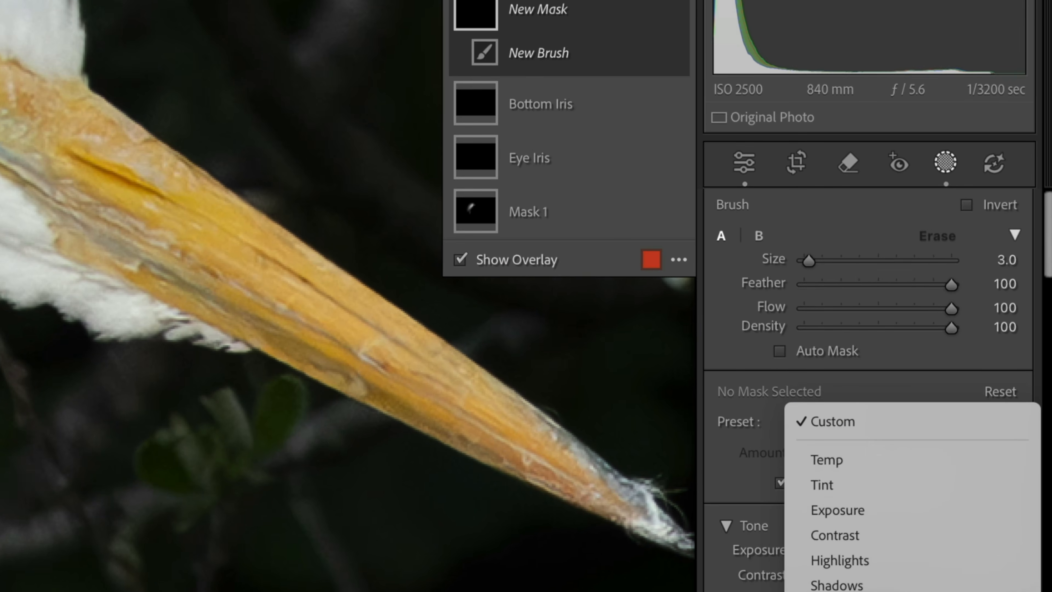
scroll(862, 570, "down", 15)
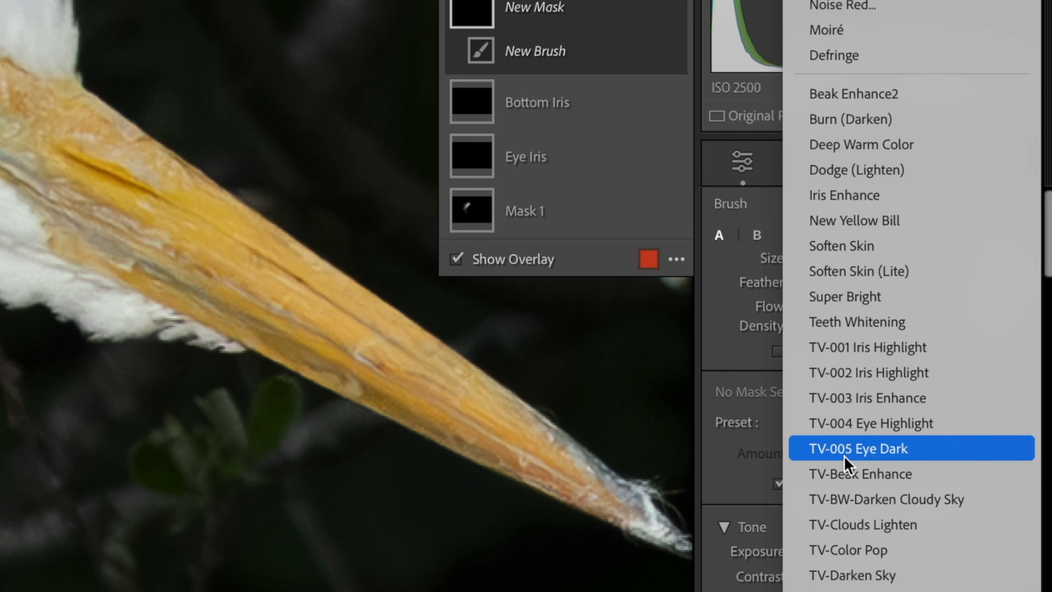
left_click(843, 424)
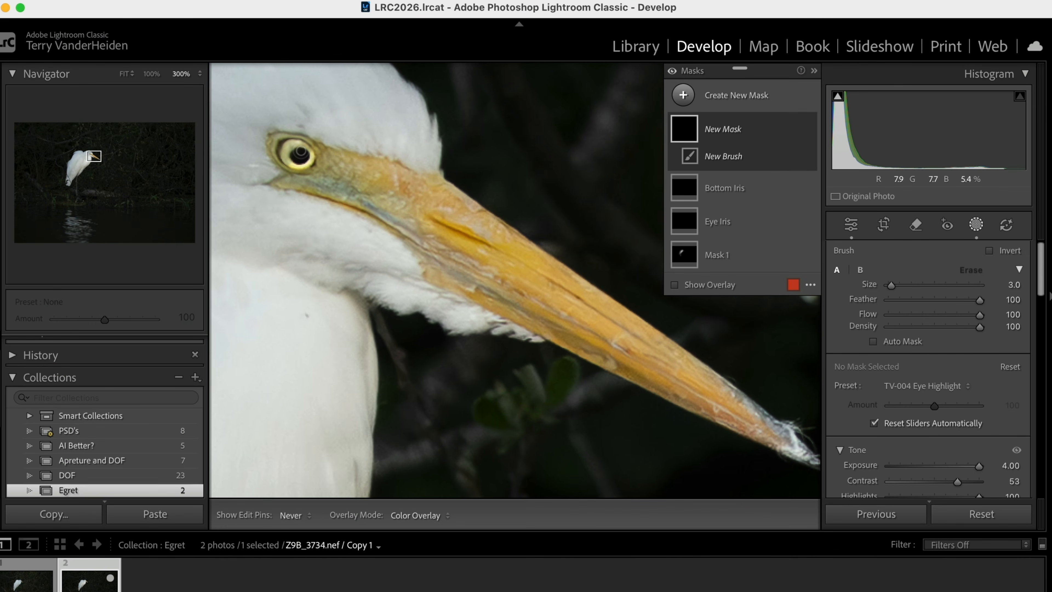
left_click(298, 154)
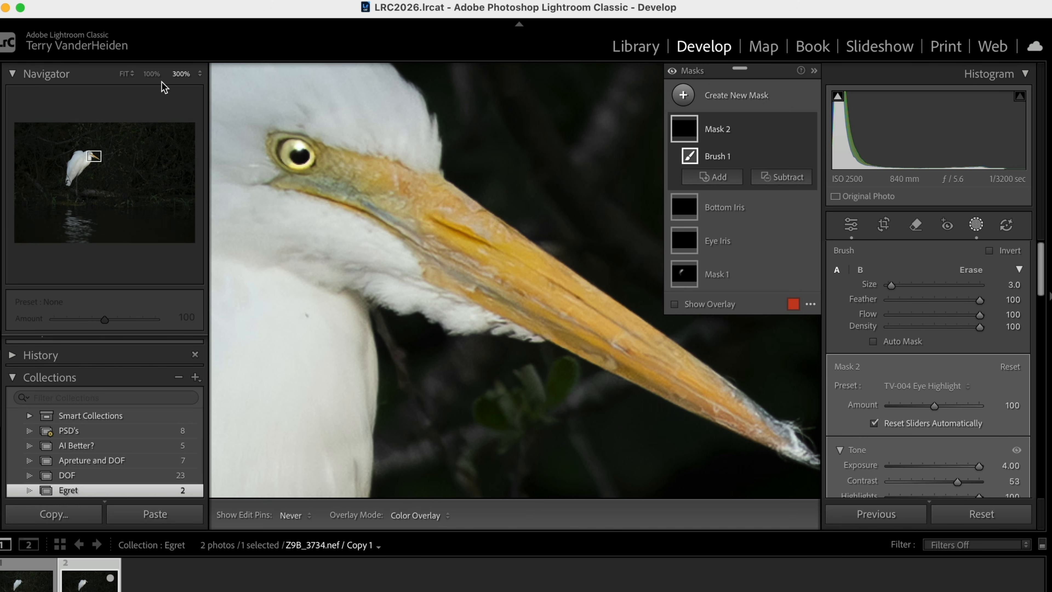
Step: Set the catchlight mask's amount to 5, checking the eye at 100% and 300% magnification
left_click(151, 73)
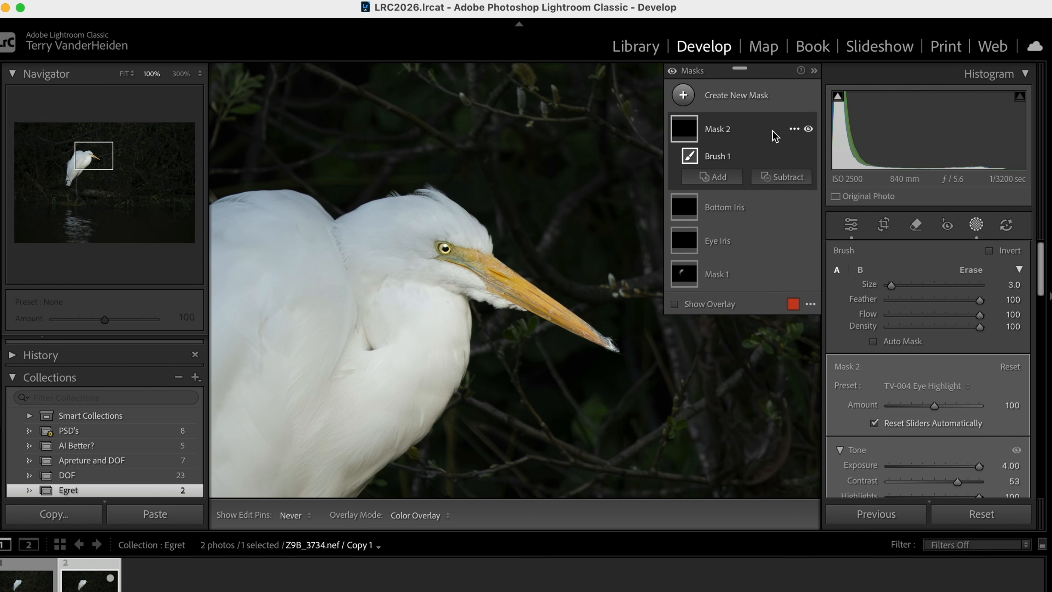
left_click(764, 134)
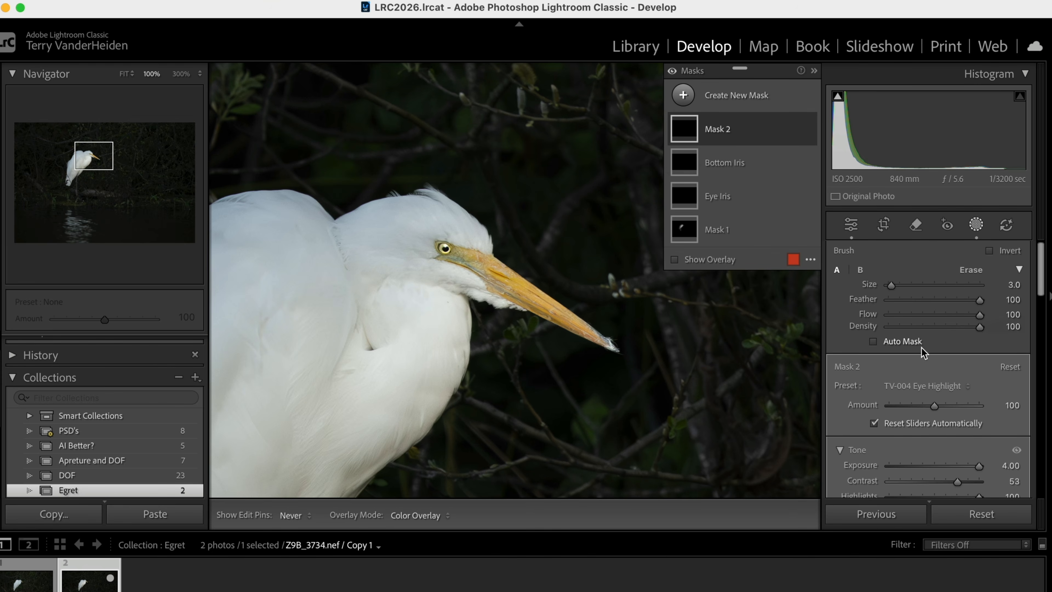
left_click_drag(934, 405, 890, 411)
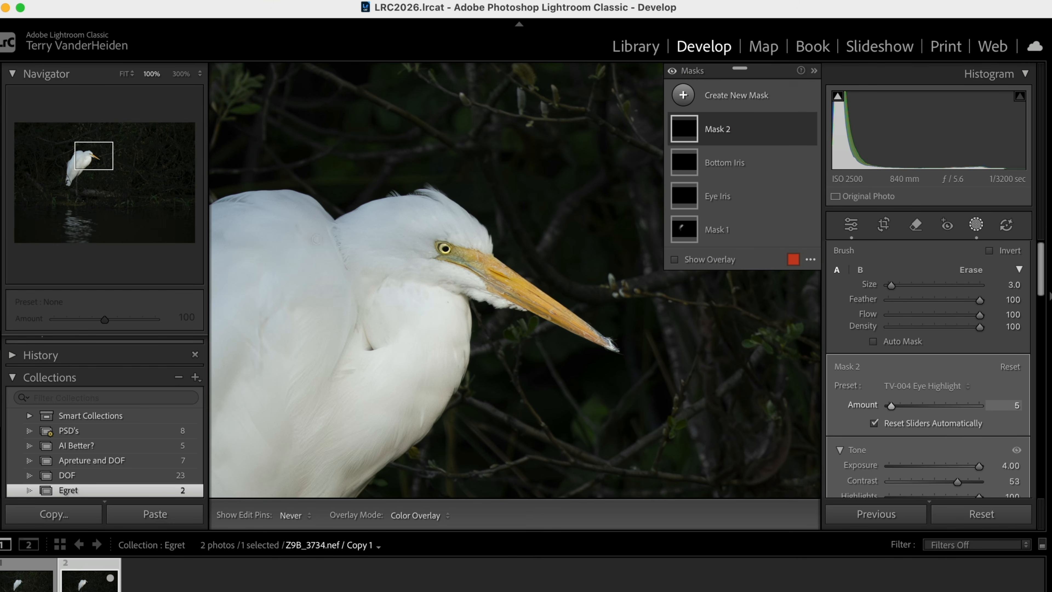
left_click(179, 78)
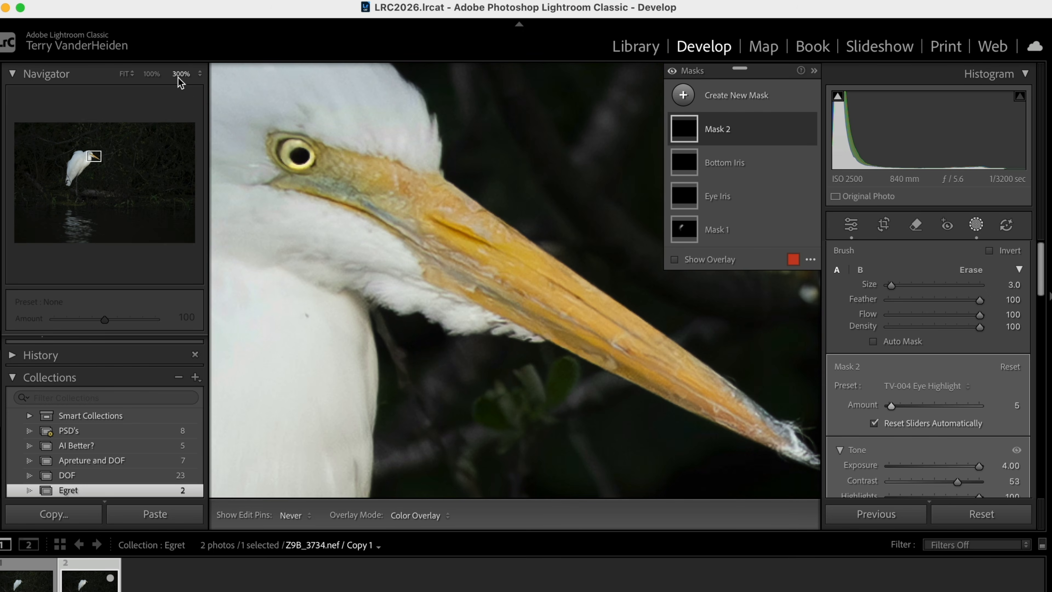
Step: Fine-tune the amounts of the catchlight and Bottom Iris masks, and set the Eye Iris mask's amount to 19
mouse_move(891, 411)
left_mouse_down()
mouse_move(935, 412)
mouse_move(908, 410)
left_mouse_up()
left_click(719, 163)
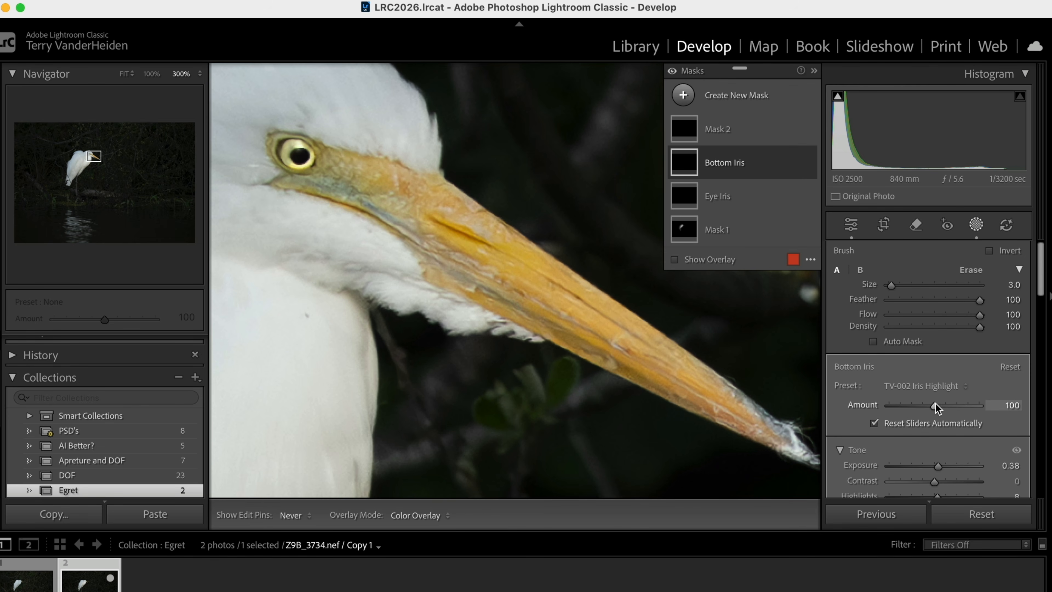
left_click_drag(937, 402, 928, 403)
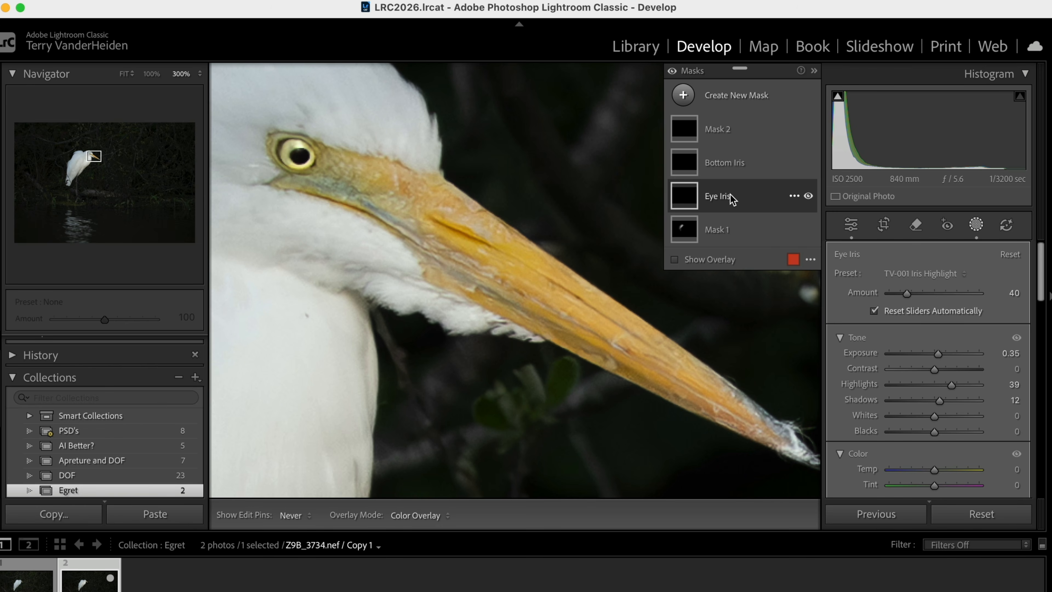
left_click_drag(908, 294, 899, 293)
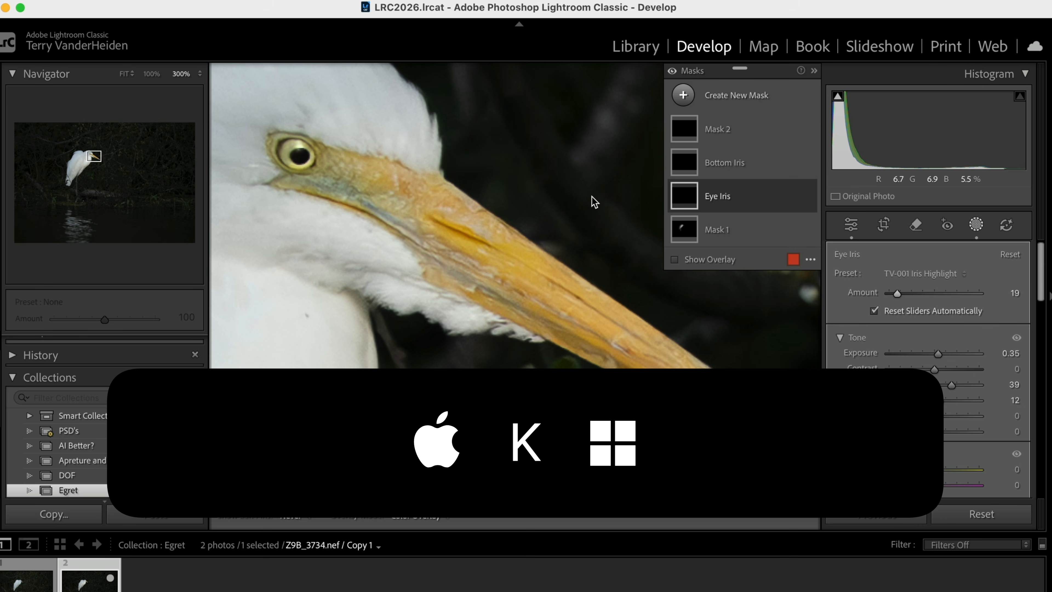
Step: Start a new brush mask with the TV-Beak Enhance preset, brush size 11.0 and Auto Mask enabled
key("k")
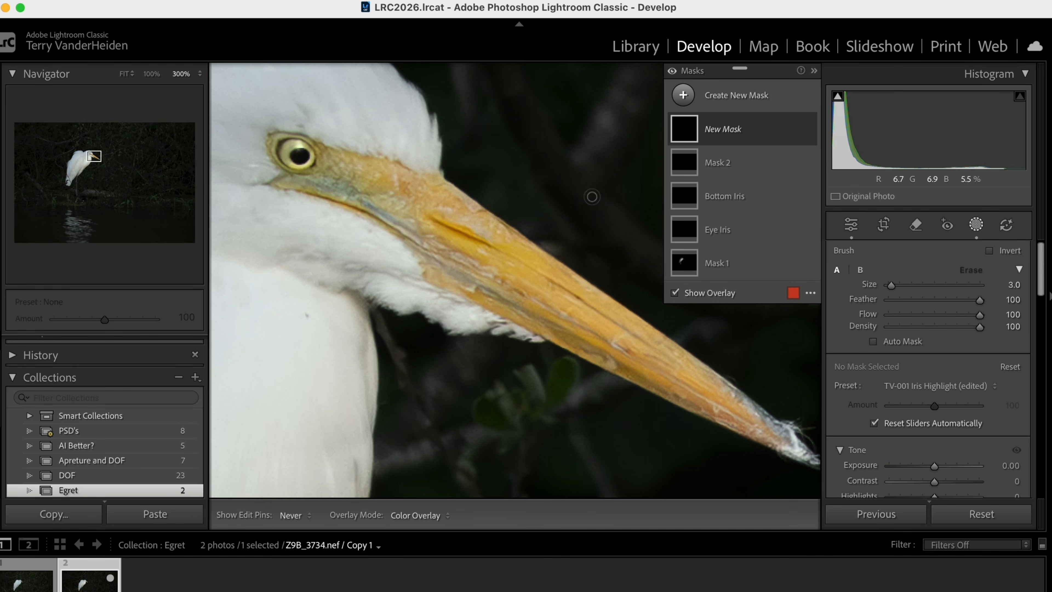
left_click(920, 386)
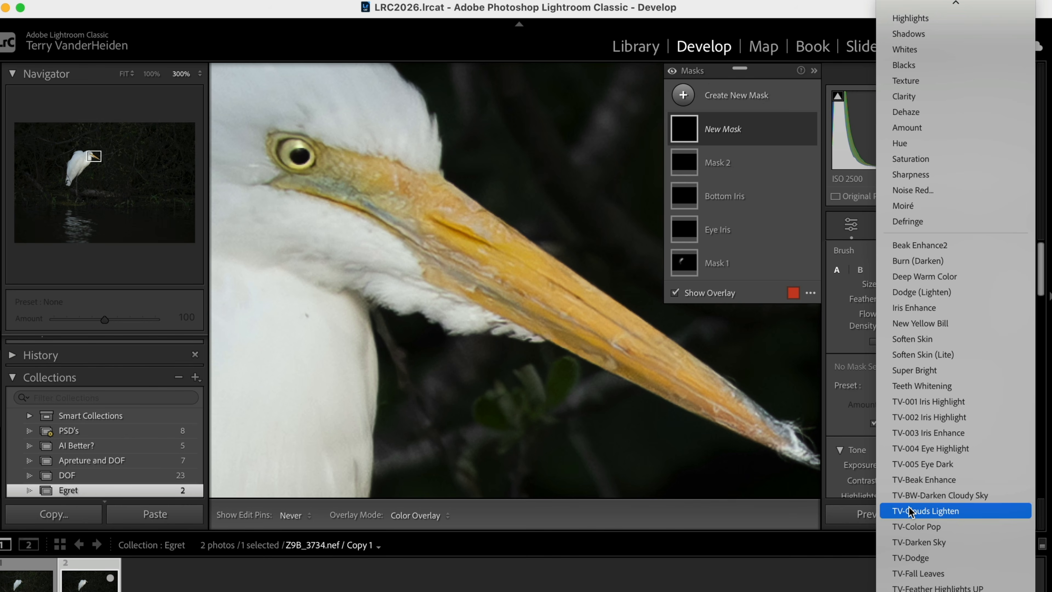
left_click(914, 481)
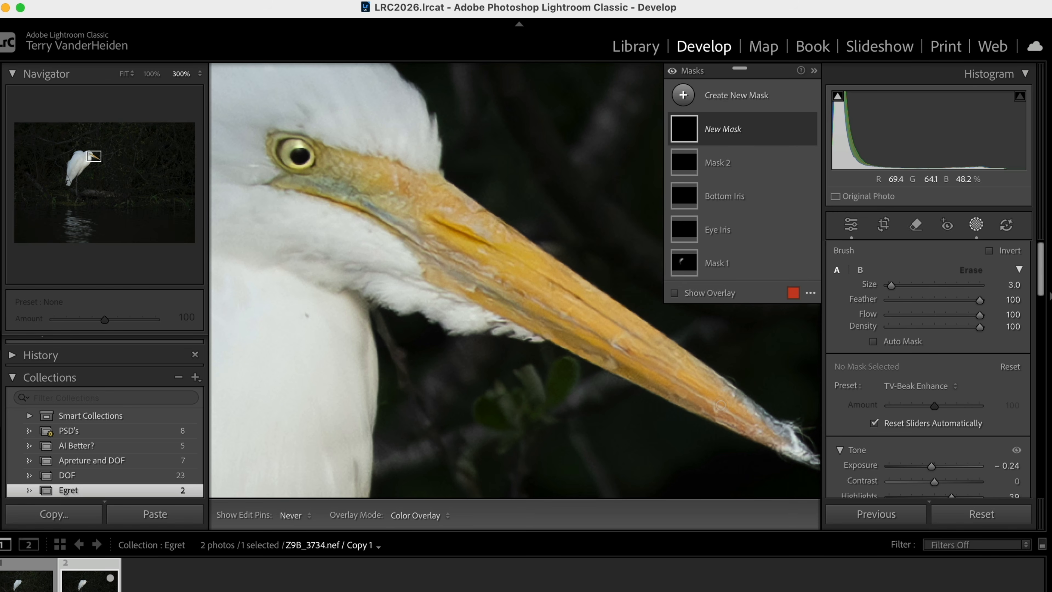
key("bracketright")
key("bracketright")
key("bracketright")
key("bracketright")
key("bracketright")
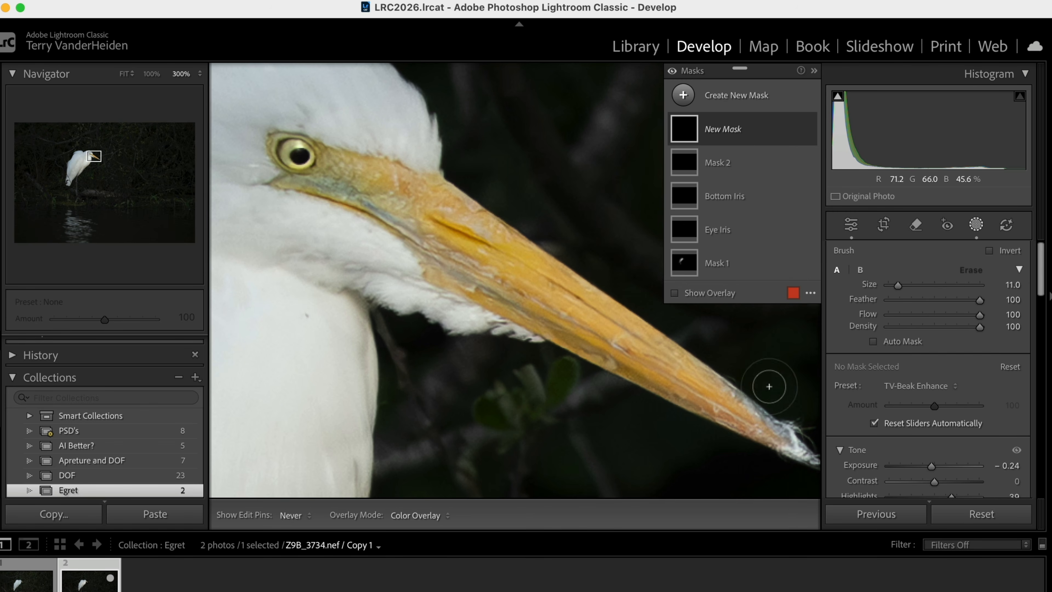
left_click(872, 341)
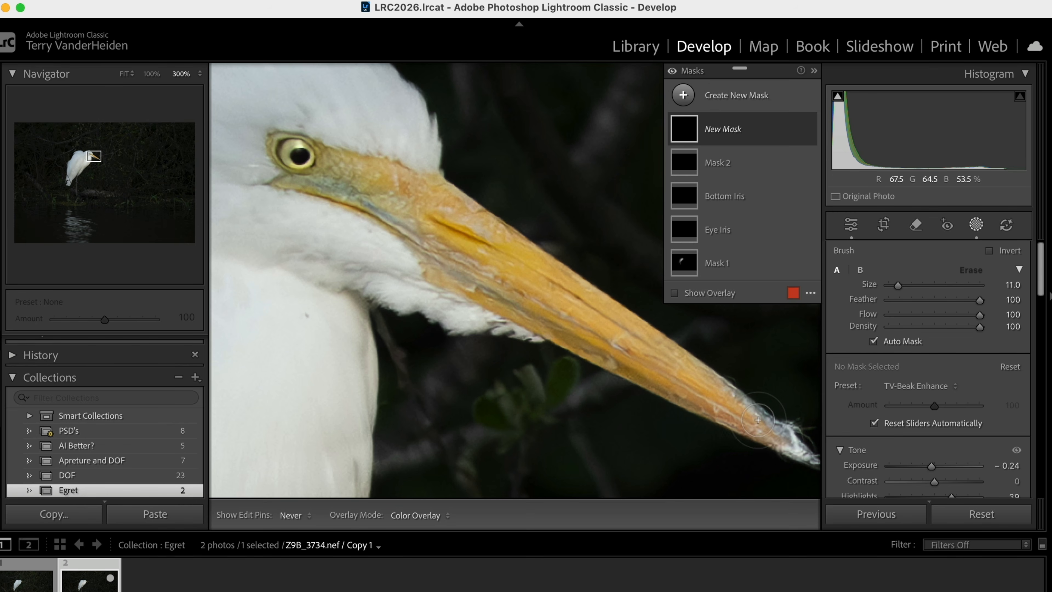
Step: Paint the mask over the whole beak, reducing the brush to 6.0 and 3.0 for its base and gape below the eye
mouse_move(709, 395)
left_mouse_down()
mouse_move(466, 223)
mouse_move(441, 193)
mouse_move(331, 166)
mouse_move(331, 188)
mouse_move(401, 216)
mouse_move(607, 370)
mouse_move(748, 431)
mouse_move(428, 223)
mouse_move(470, 237)
mouse_move(370, 182)
left_mouse_up()
scroll(369, 183, "down", 5)
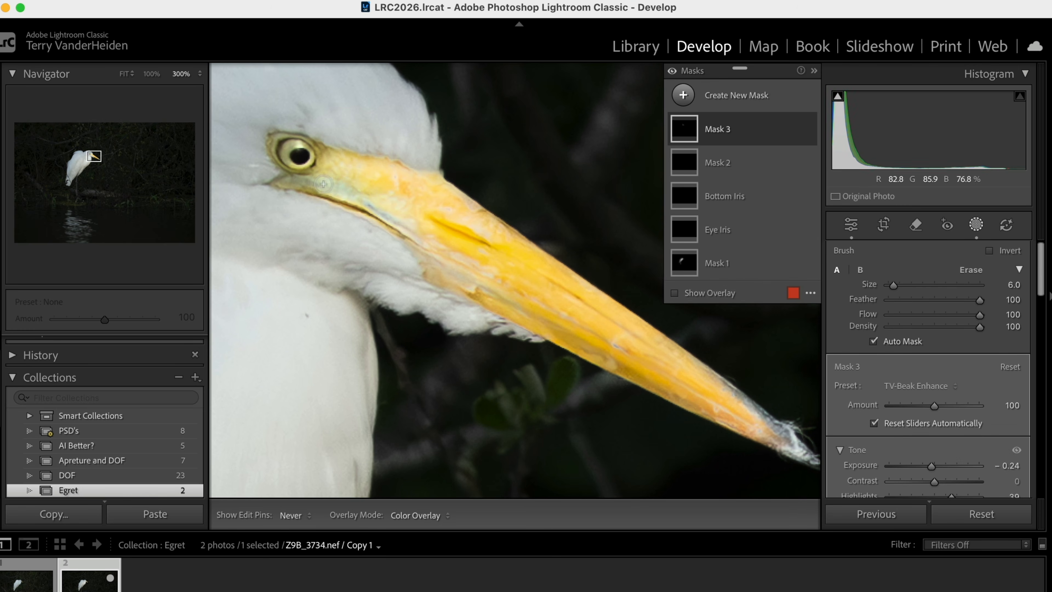
left_click_drag(323, 184, 285, 186)
left_click_drag(287, 186, 353, 204)
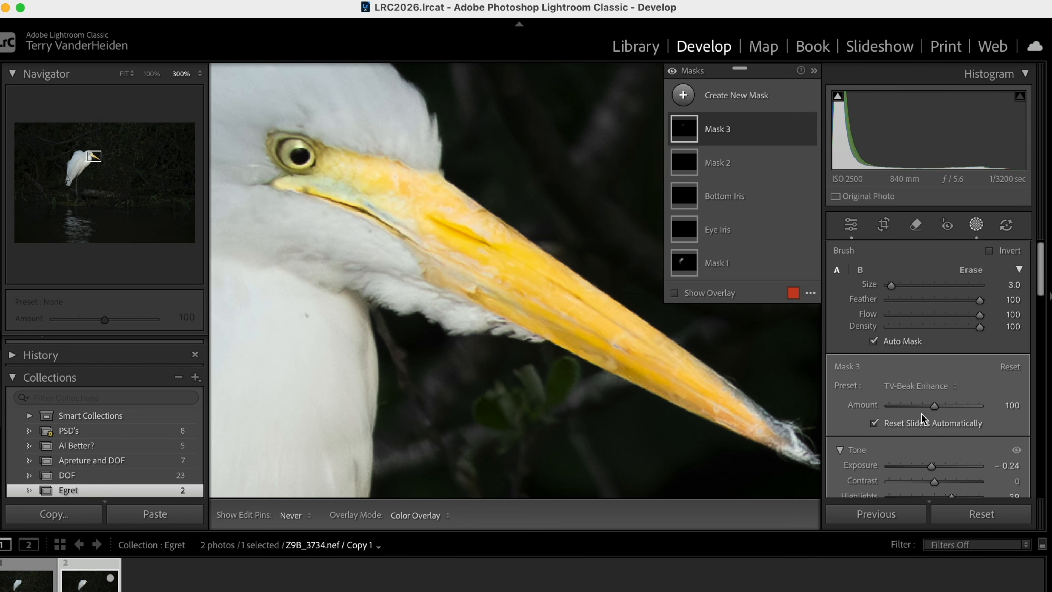
Step: Set the beak mask's amount to 39, checking the bird at 100% magnification and in the full-photo view
left_click(928, 405)
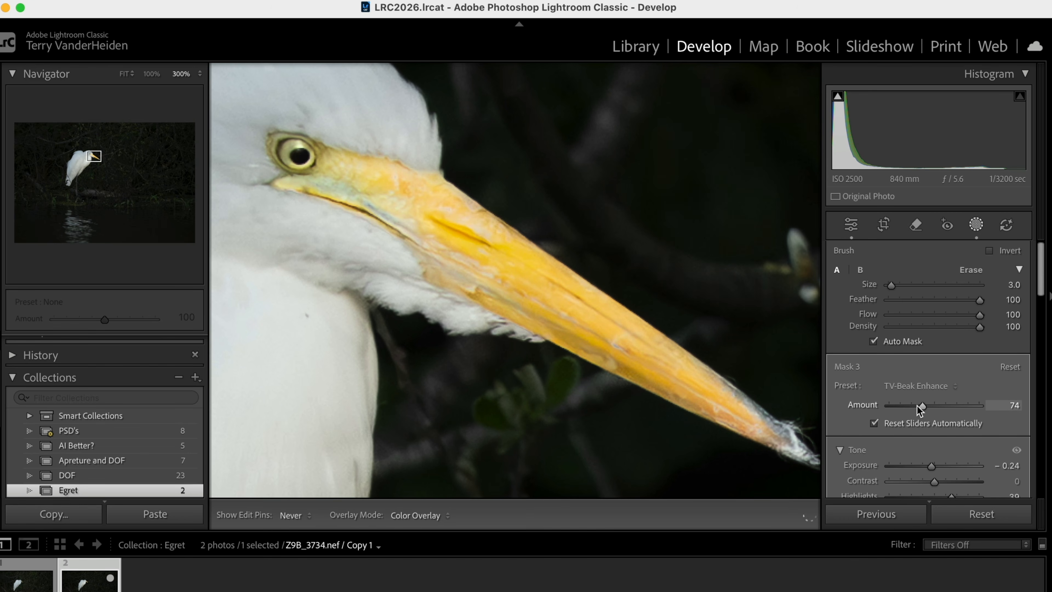
left_click_drag(915, 406, 913, 406)
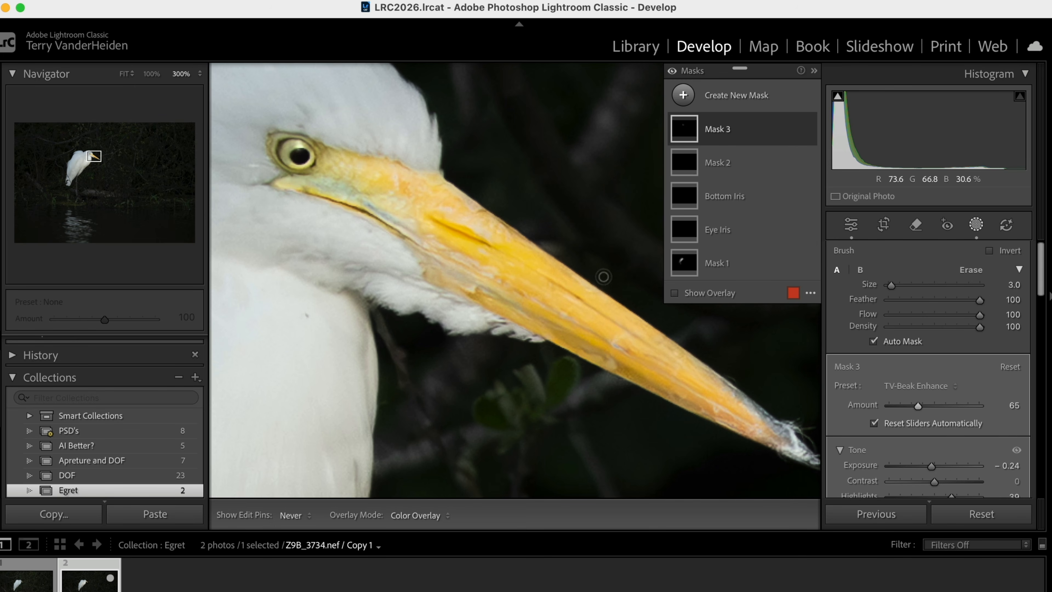
left_click(149, 76)
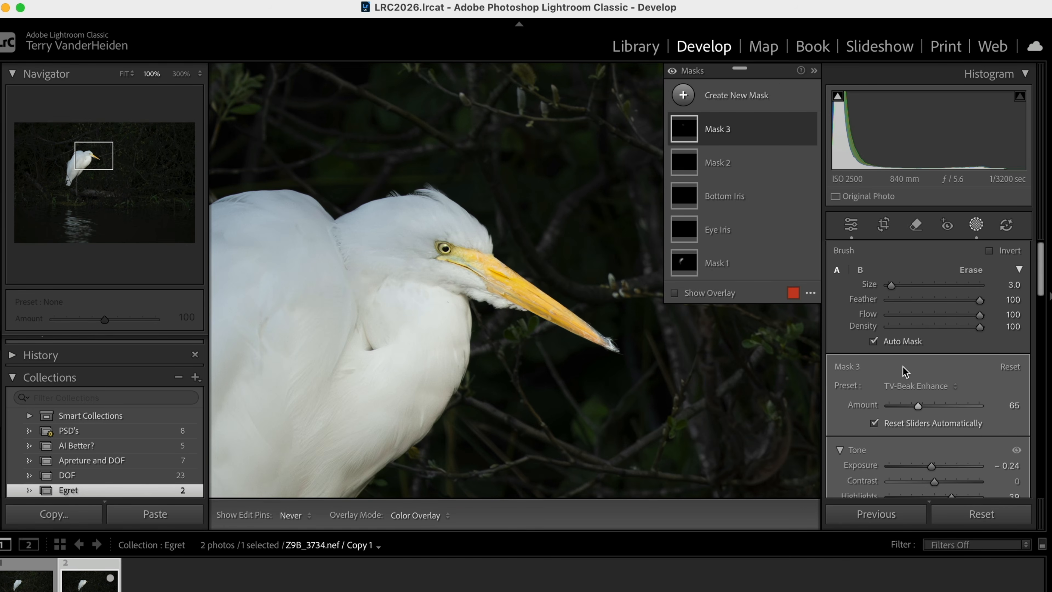
left_click_drag(914, 405, 906, 408)
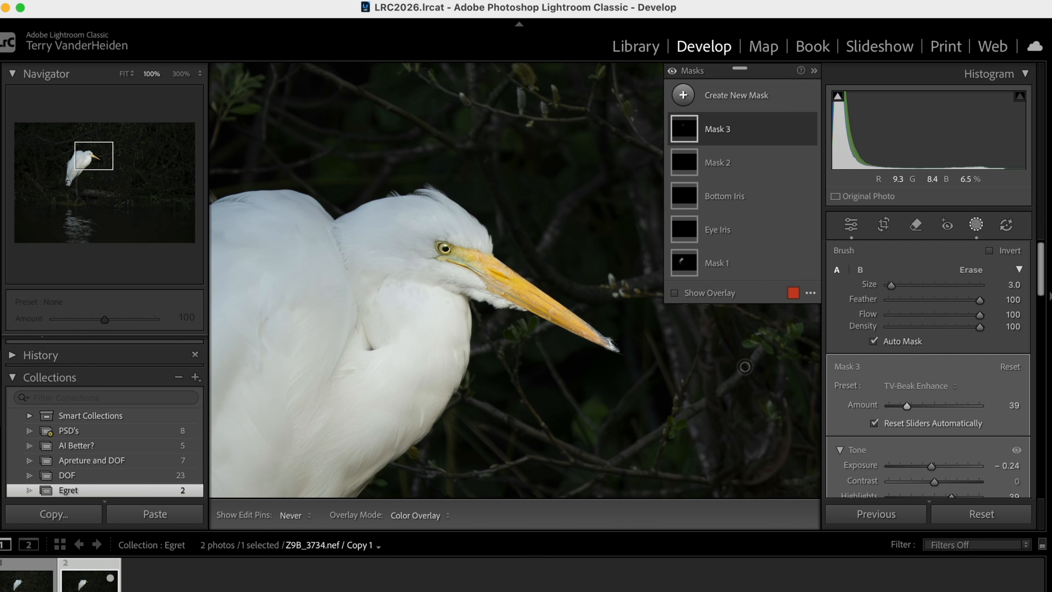
left_click(124, 74)
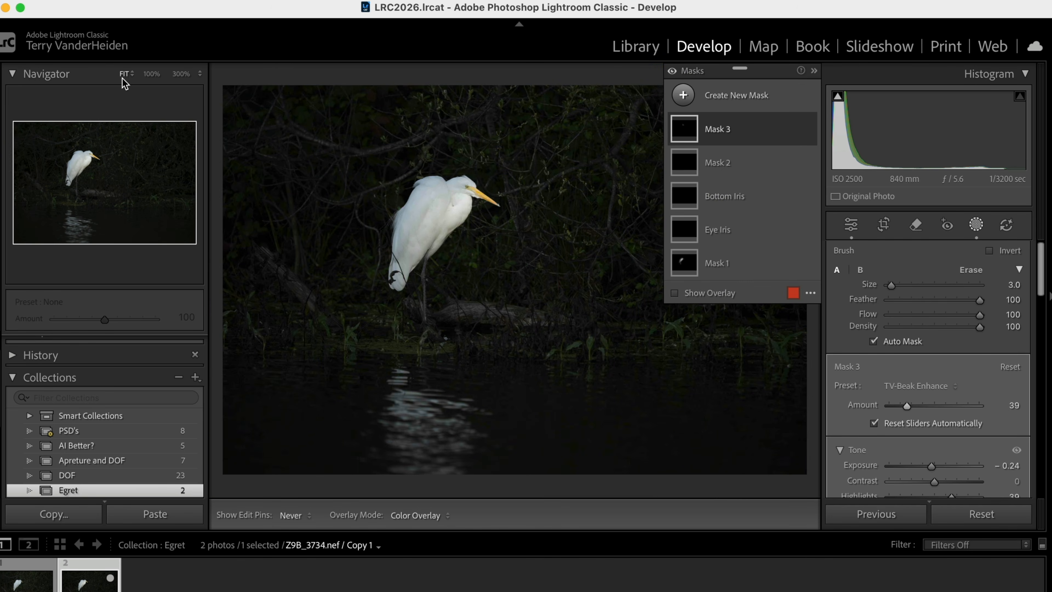
Step: Create a new brush mask with Custom settings and Auto Mask off, and dab a size 55.0 spot near the photo's right edge
left_click(813, 71)
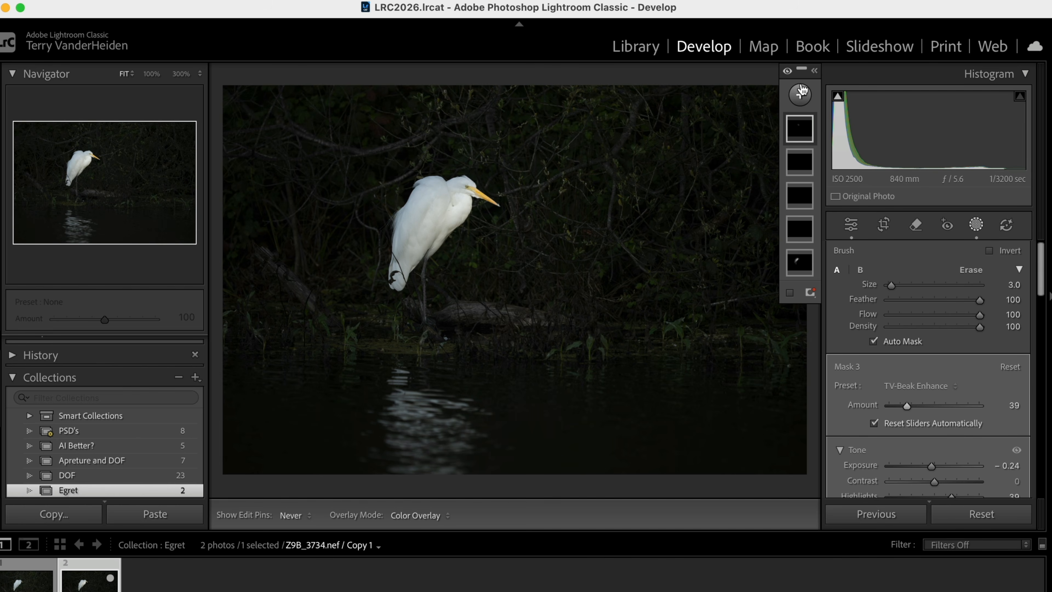
left_click(814, 74)
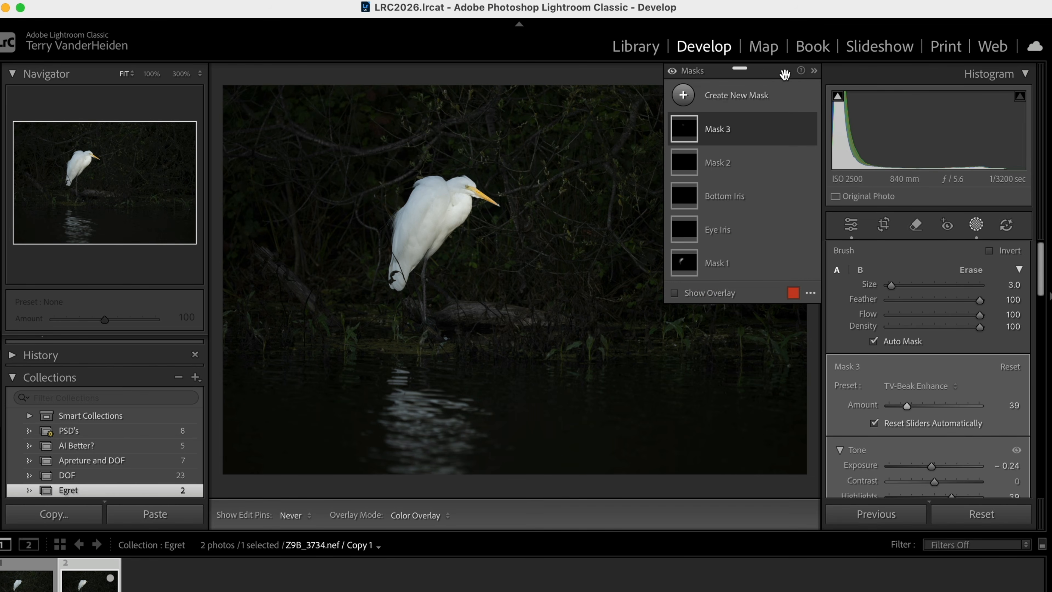
left_click_drag(739, 69, 305, 346)
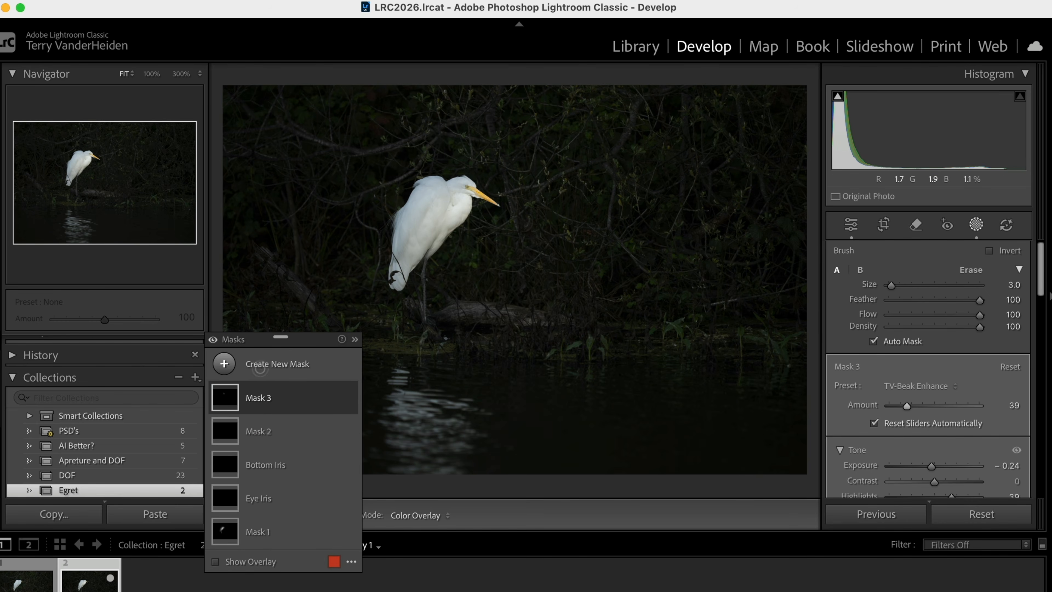
left_click(224, 364)
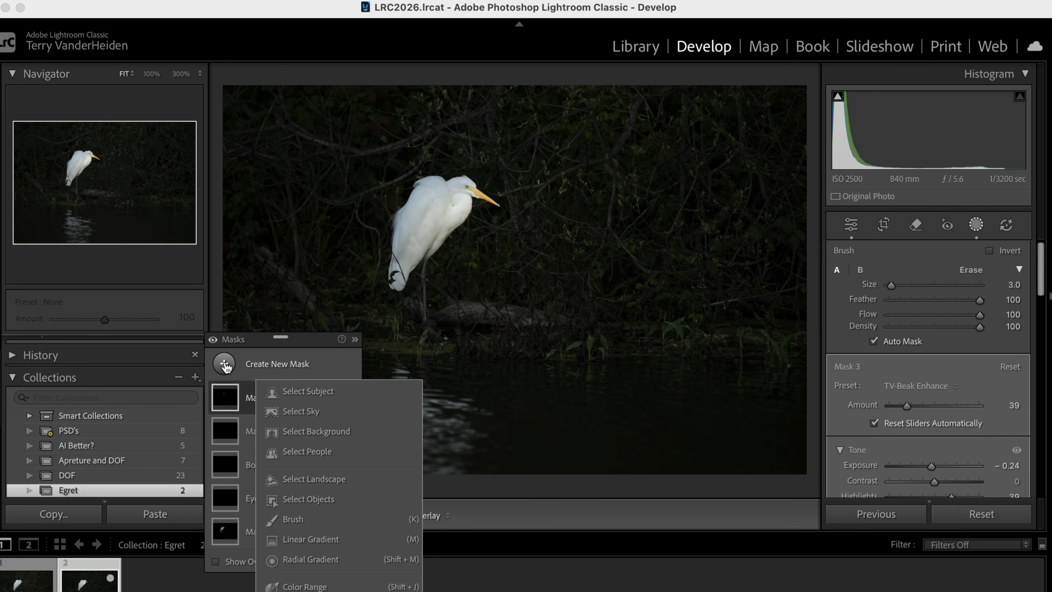
left_click(275, 519)
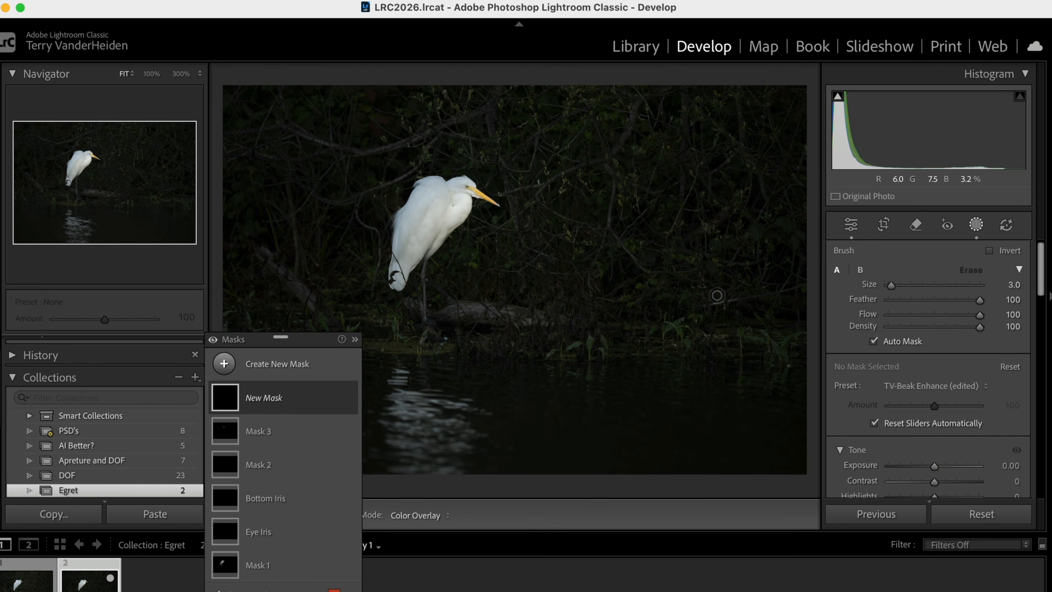
left_click(874, 341)
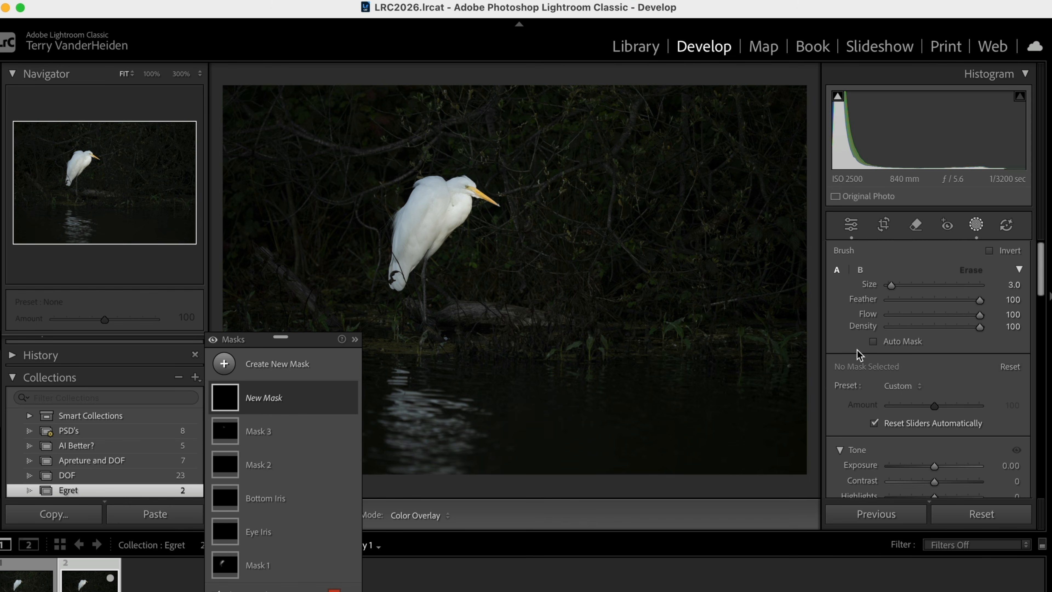
scroll(760, 287, "up", 10)
scroll(765, 270, "up", 12)
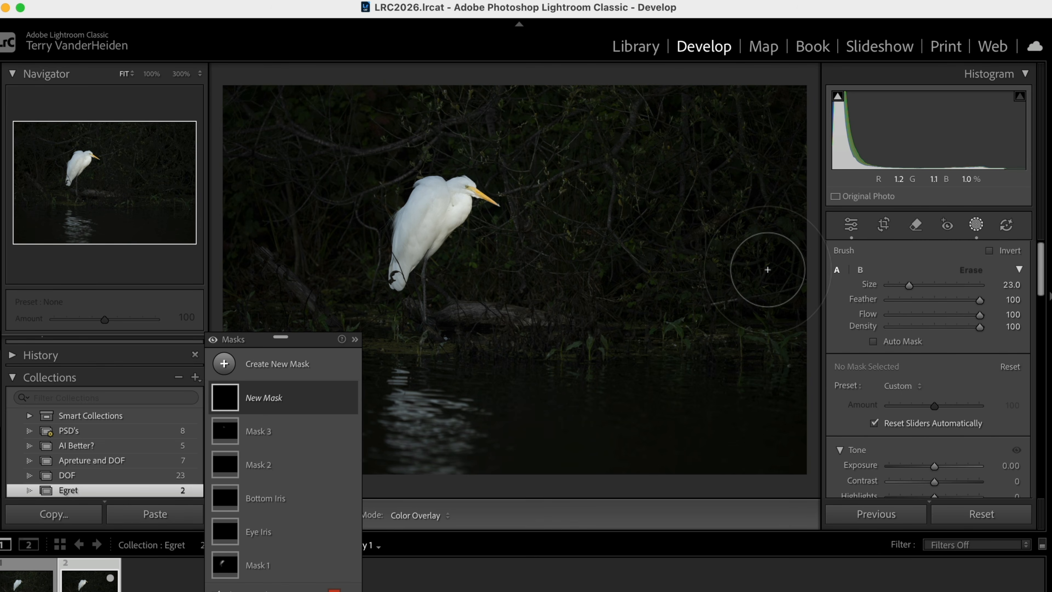
scroll(765, 282, "up", 7)
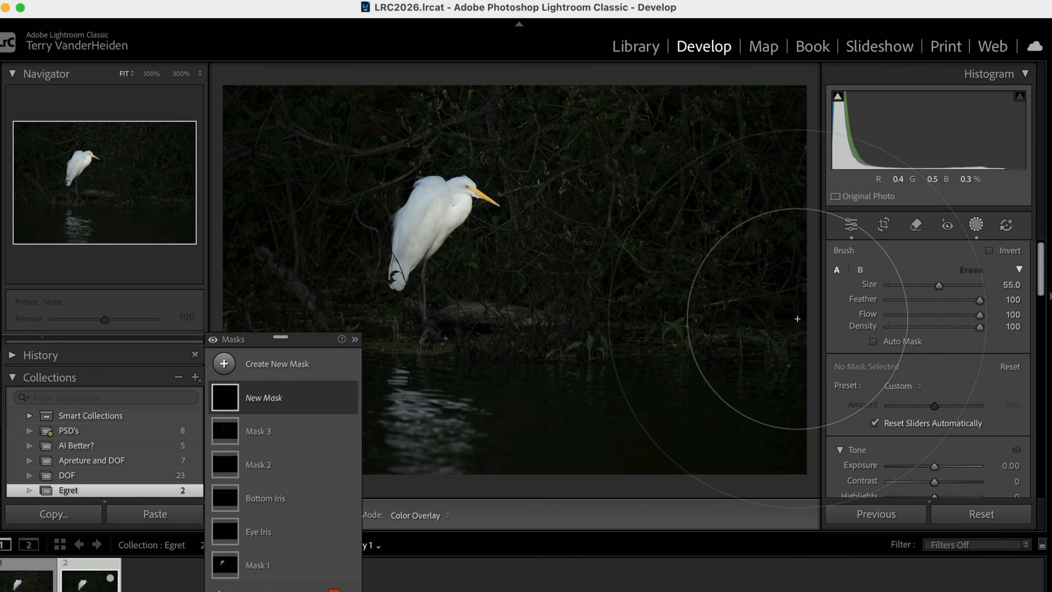
left_click(797, 318)
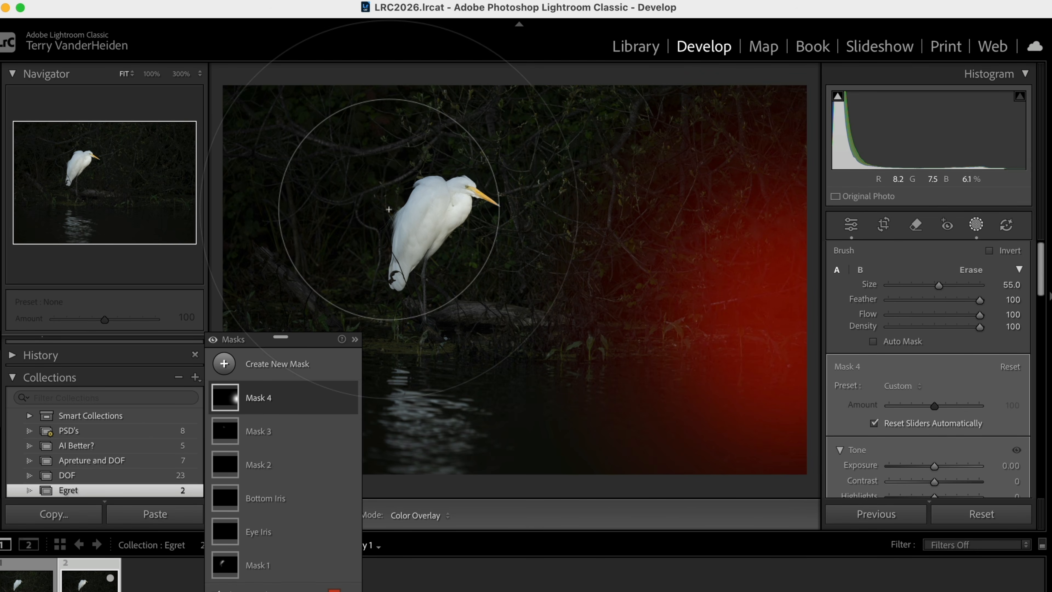
Step: Extend the mask with a straight size 30.0 brush stroke from the dab to the photo's left edge, across the background
scroll(289, 207, "down", 2)
scroll(274, 216, "down", 10)
scroll(266, 205, "down", 1)
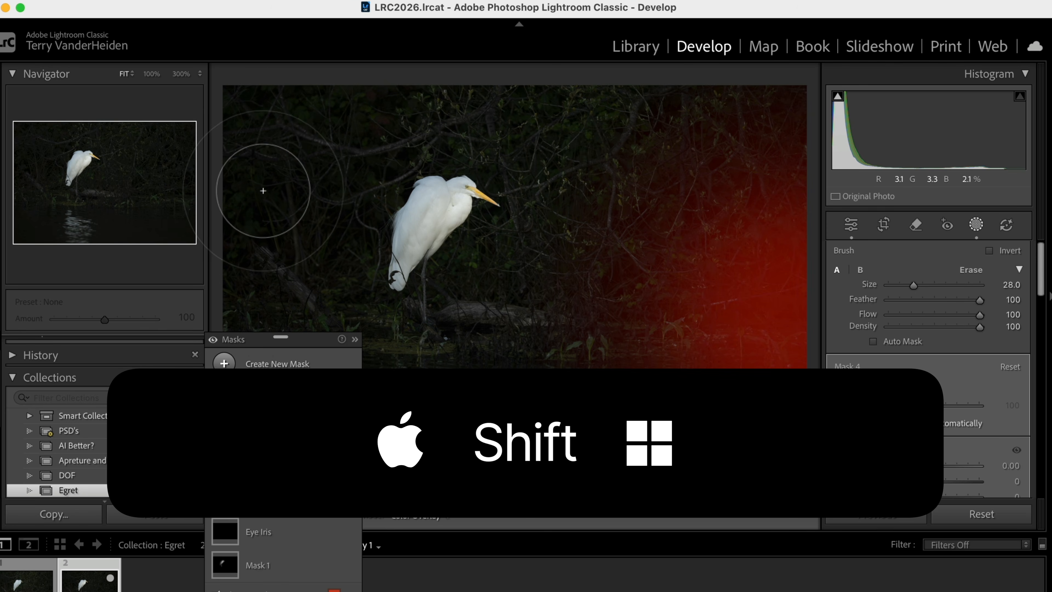
scroll(241, 188, "up", 1)
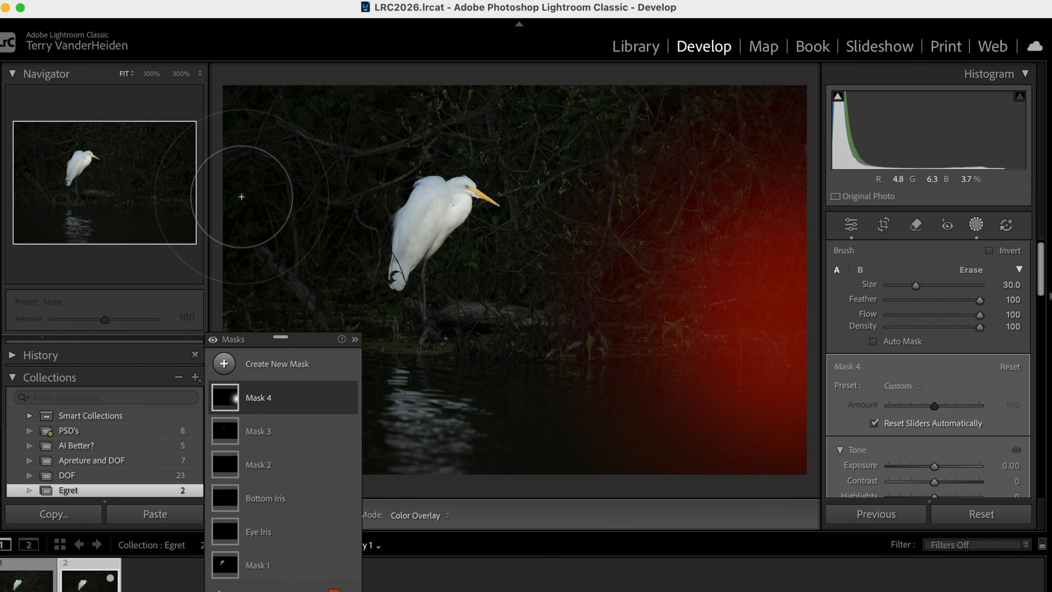
left_click(241, 197, "shift")
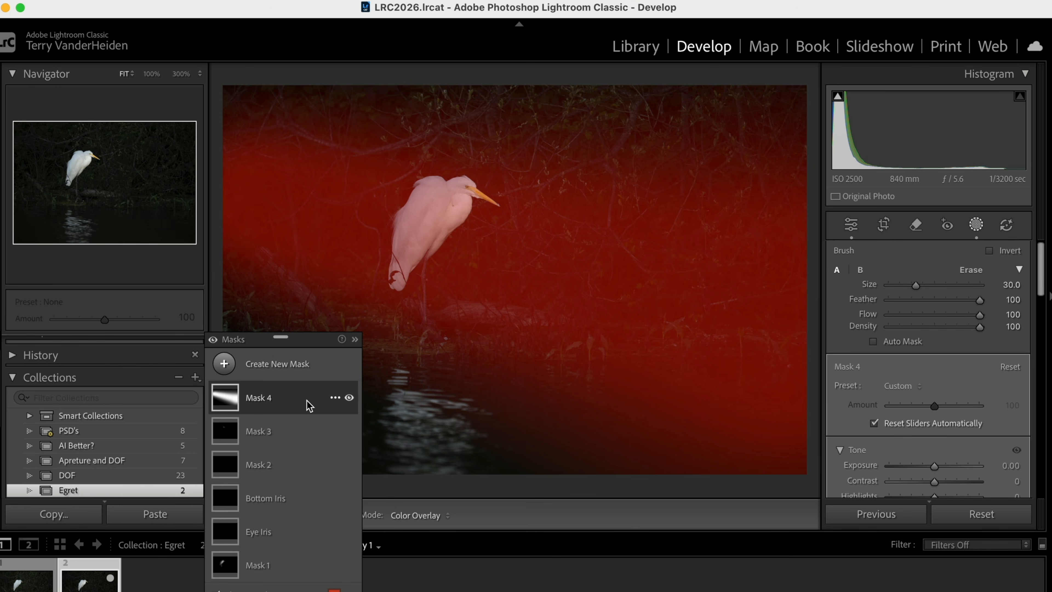
Step: Subtract the egret and its legs from the background mask using a rectangular Select Objects selection
left_click_drag(337, 339, 765, 77)
left_click(770, 143)
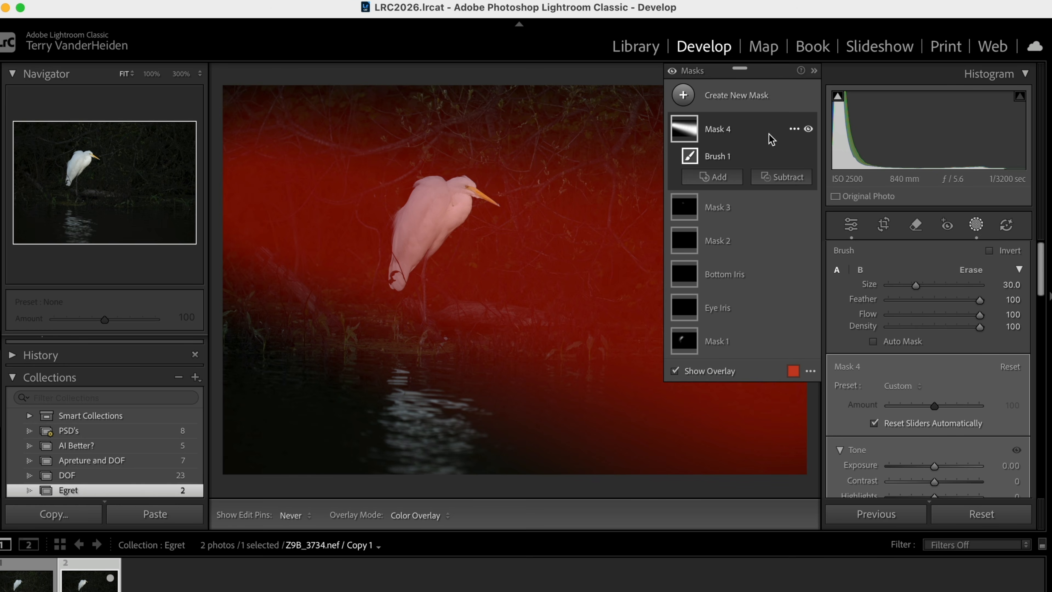
left_click(776, 177)
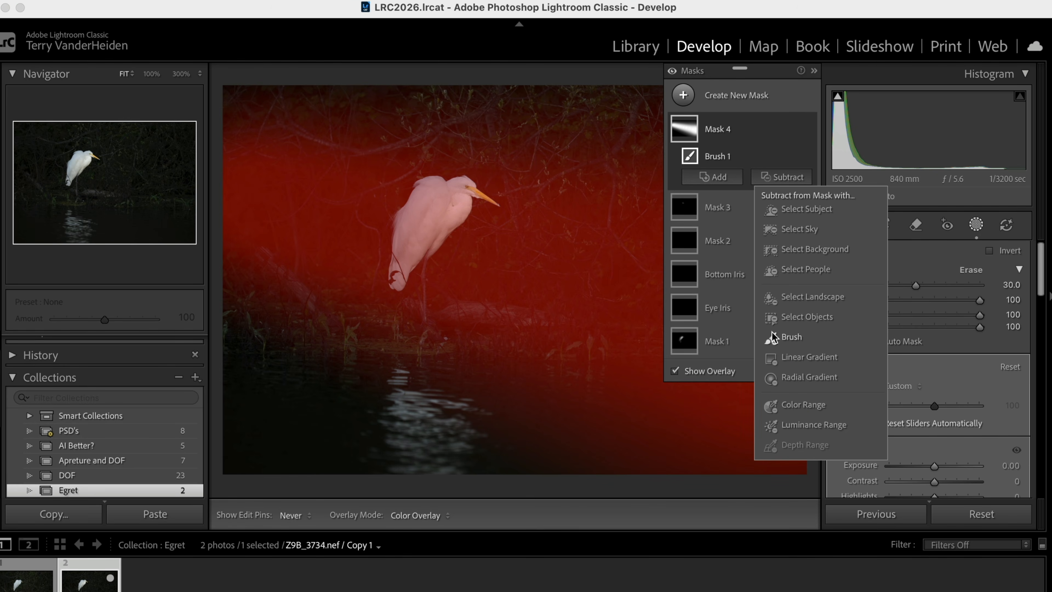
left_click(768, 317)
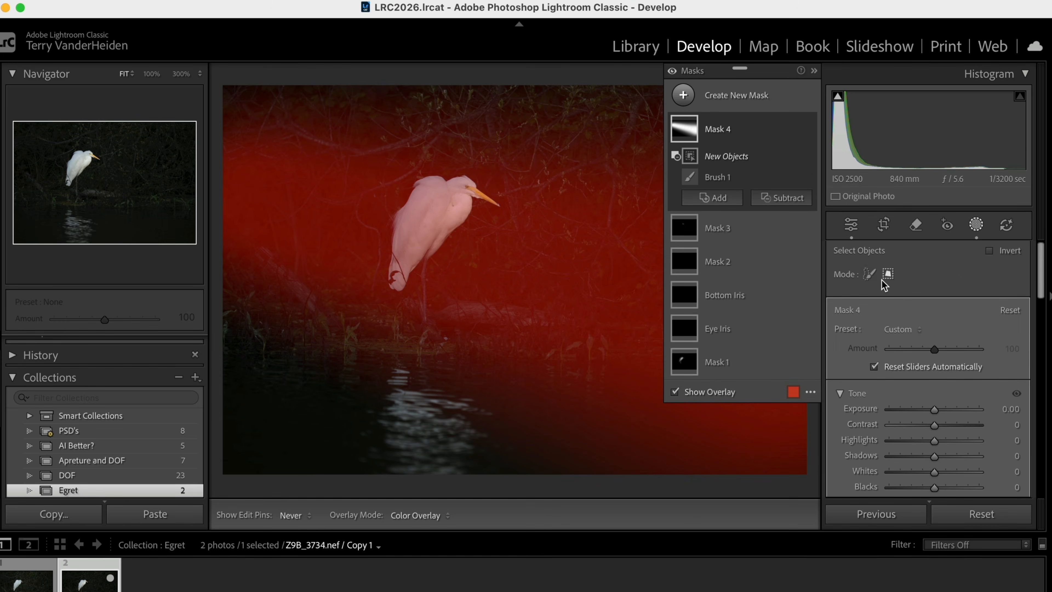
left_click_drag(367, 161, 520, 350)
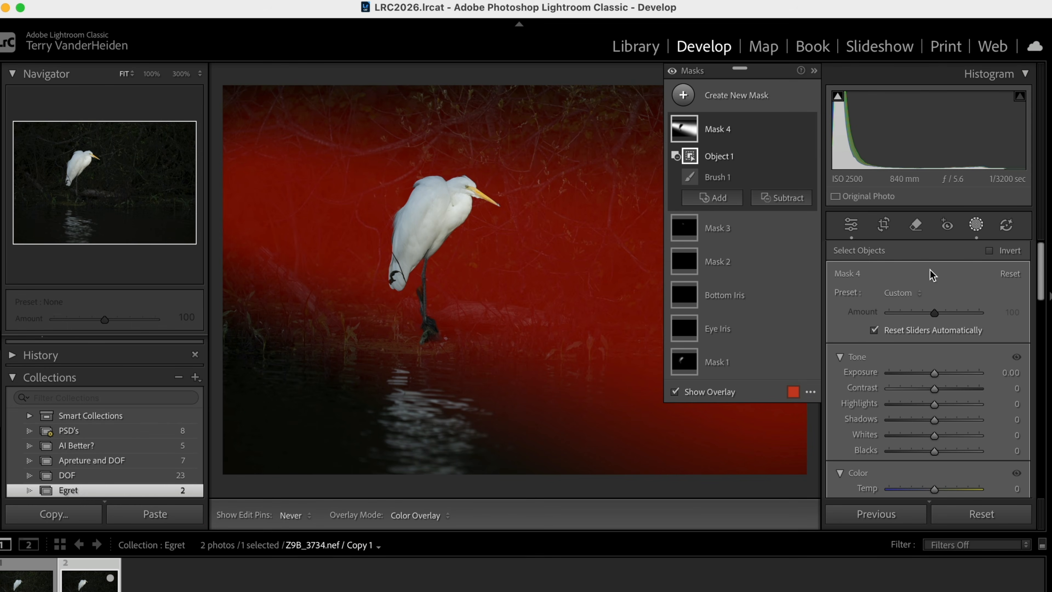
Step: Set the background mask's Exposure to 1.57, Contrast to 4, Highlights to 13 and Temp to 30
left_click_drag(936, 373, 952, 371)
left_click_drag(935, 489, 949, 486)
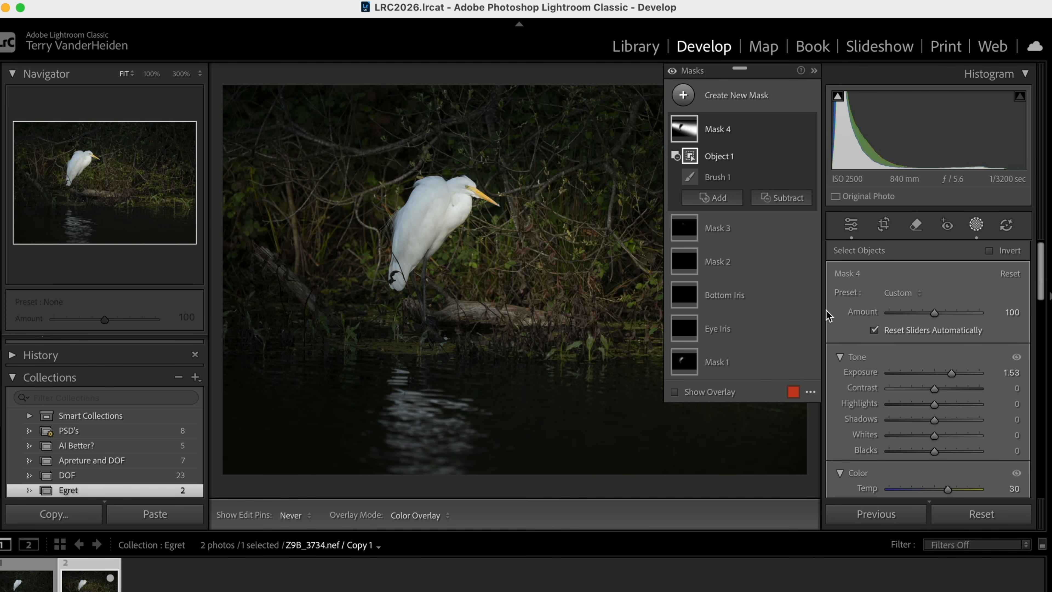
mouse_move(934, 388)
left_mouse_down()
mouse_move(932, 406)
mouse_move(968, 402)
mouse_move(939, 404)
left_mouse_up()
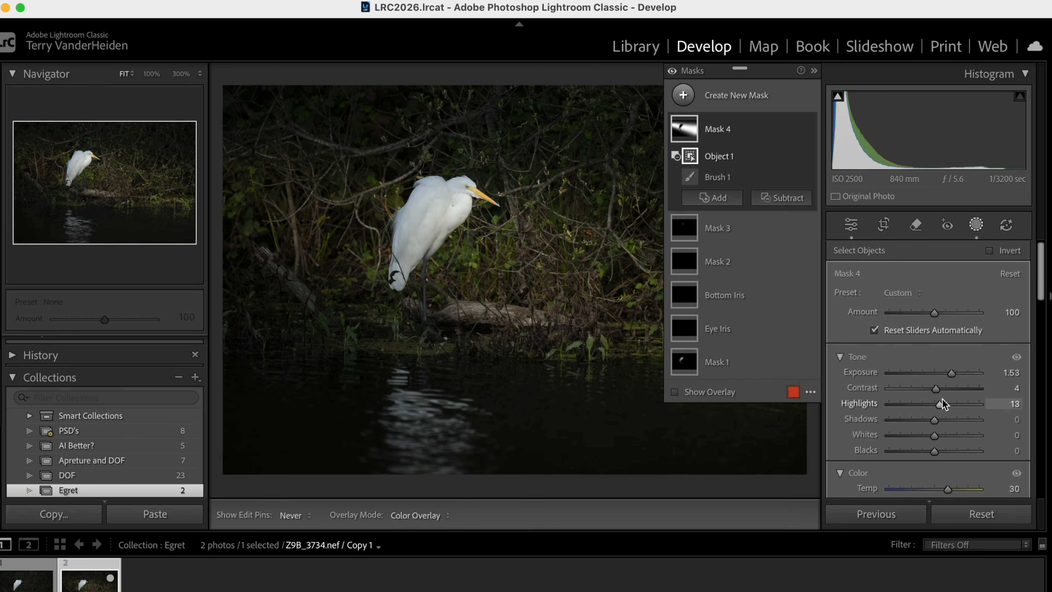
left_click_drag(950, 373, 948, 374)
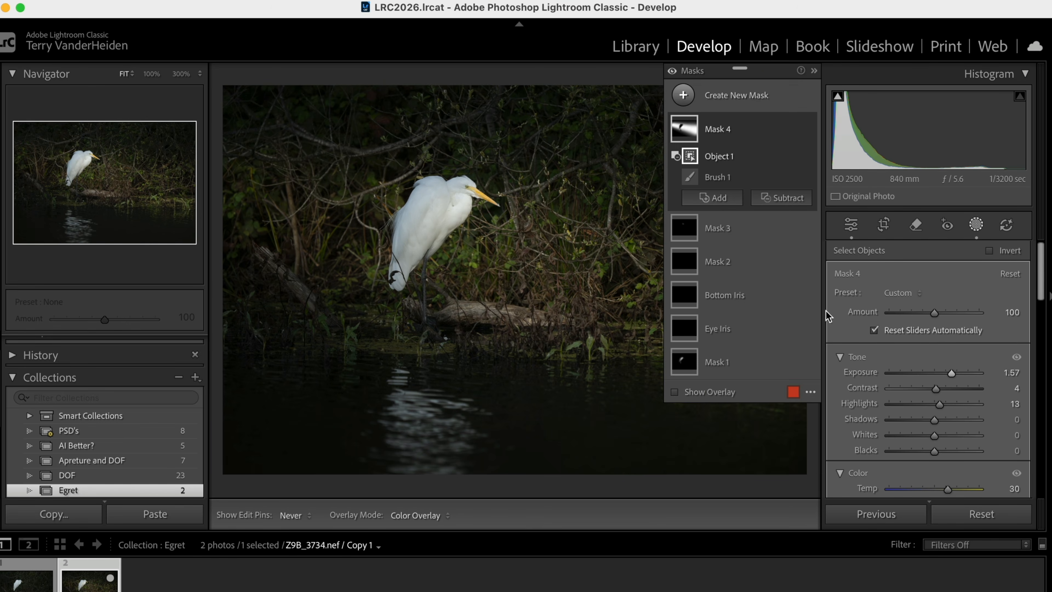
Step: Compare the edited egret photo with its before version twice
left_click(814, 71)
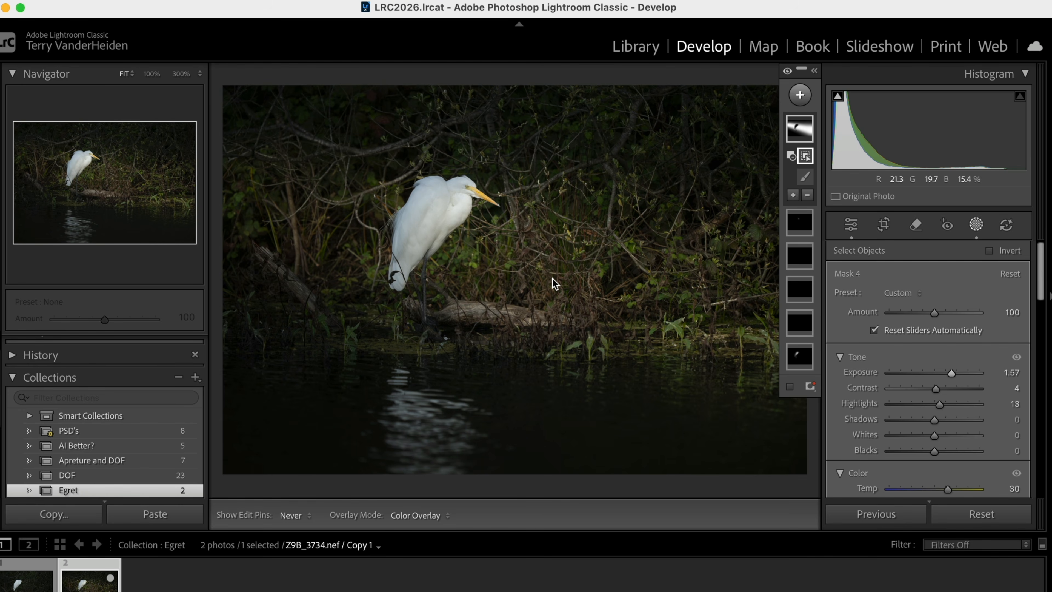
key("backslash")
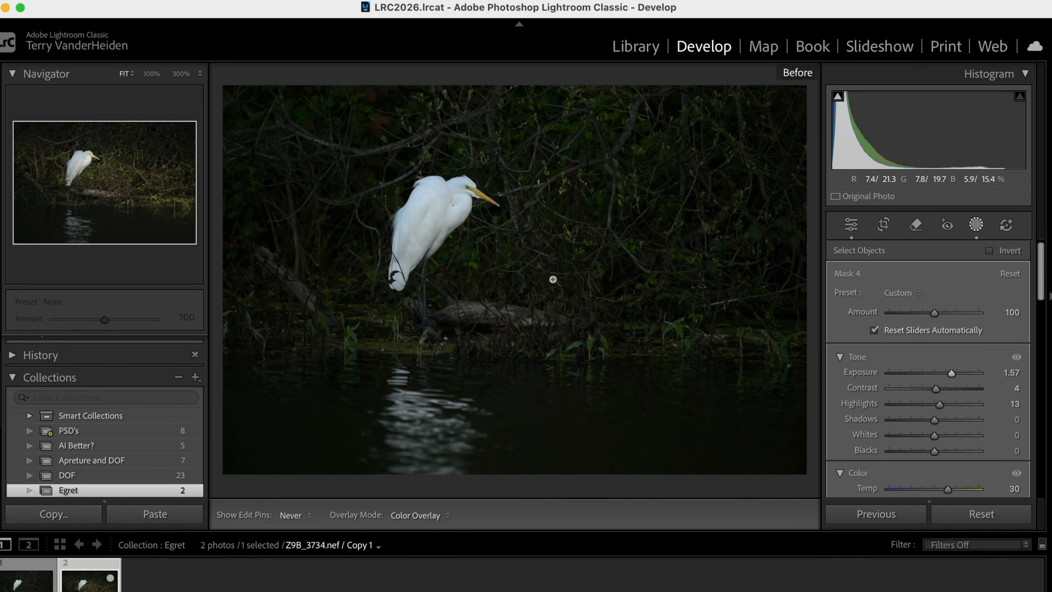
key("backslash")
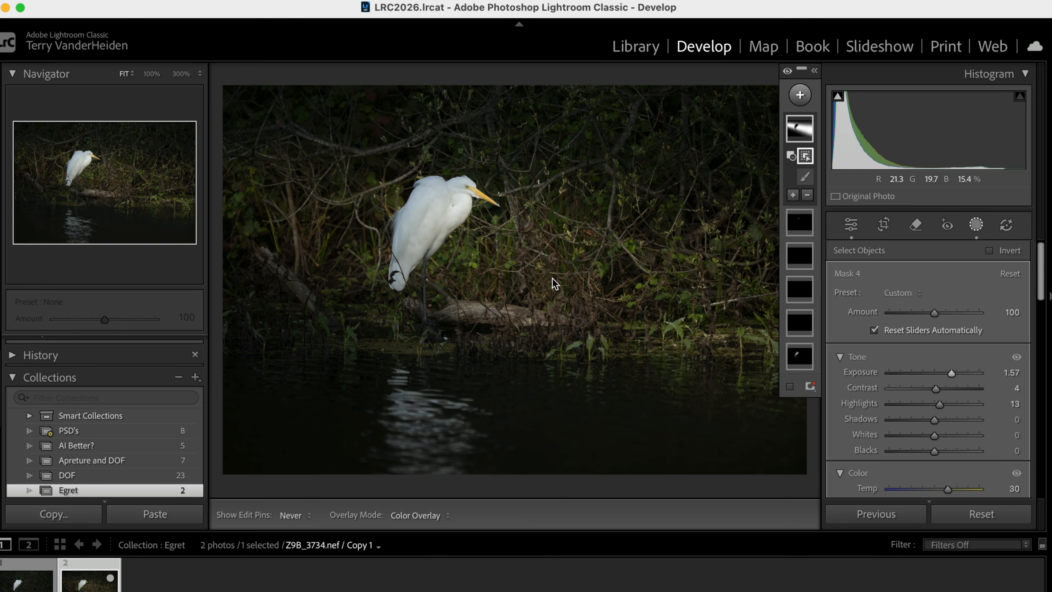
key("backslash")
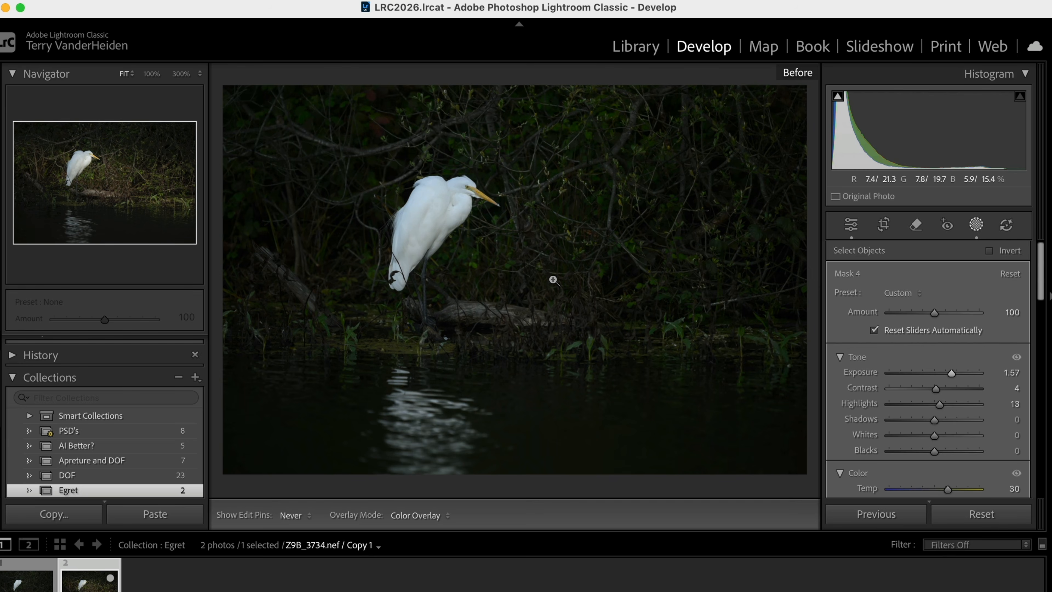
key("backslash")
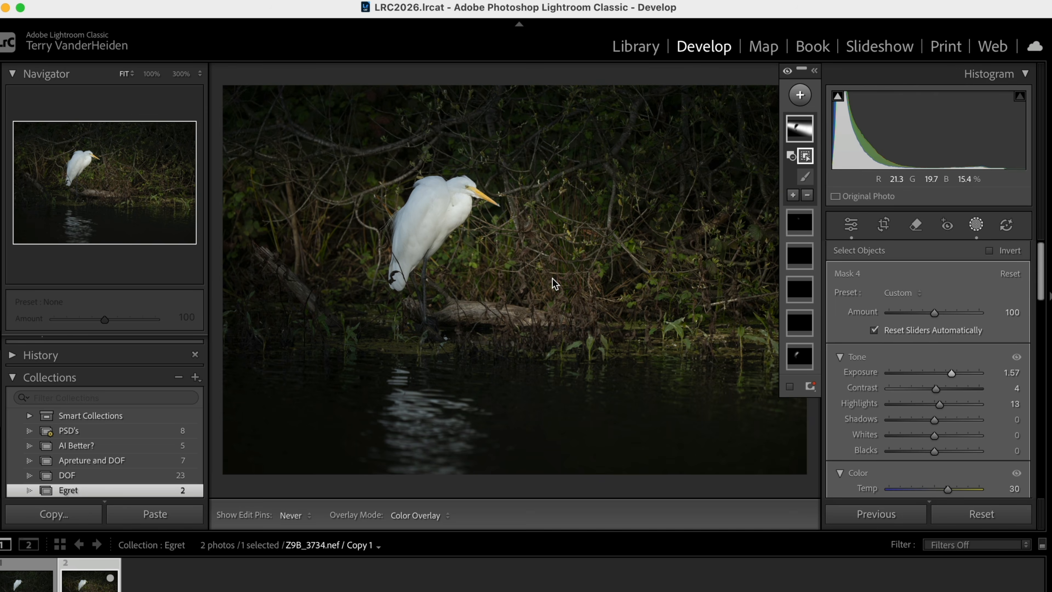